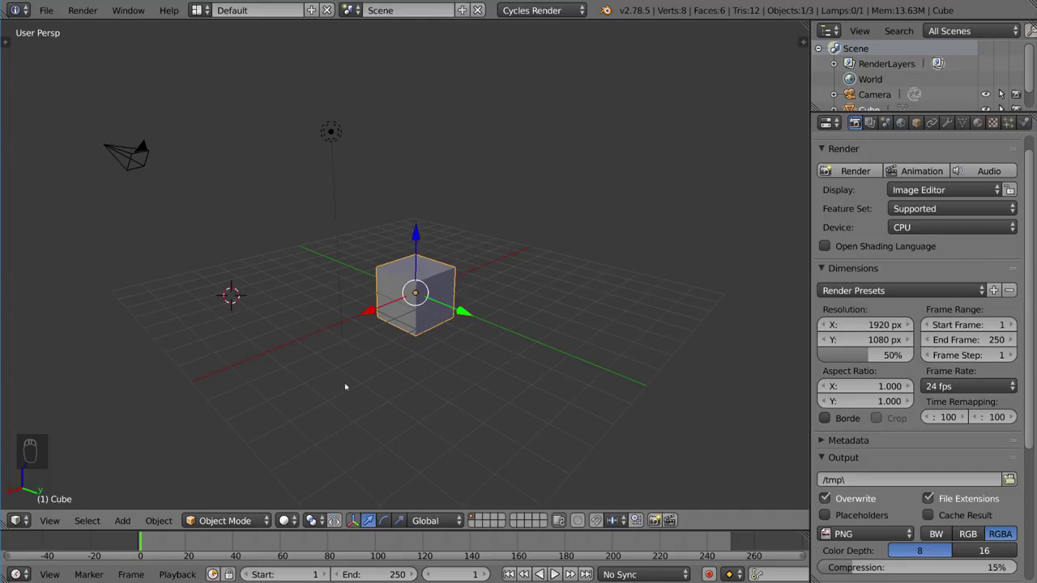
Step: Open User Preferences at the Input settings, then close the window again
scroll(930, 354, down, 5)
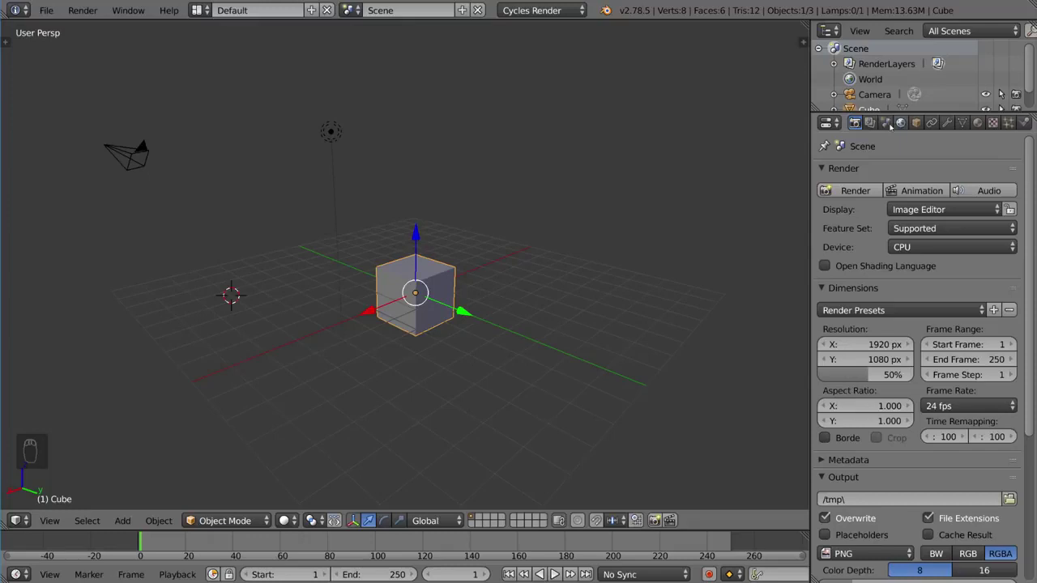
scroll(930, 140, down, 4)
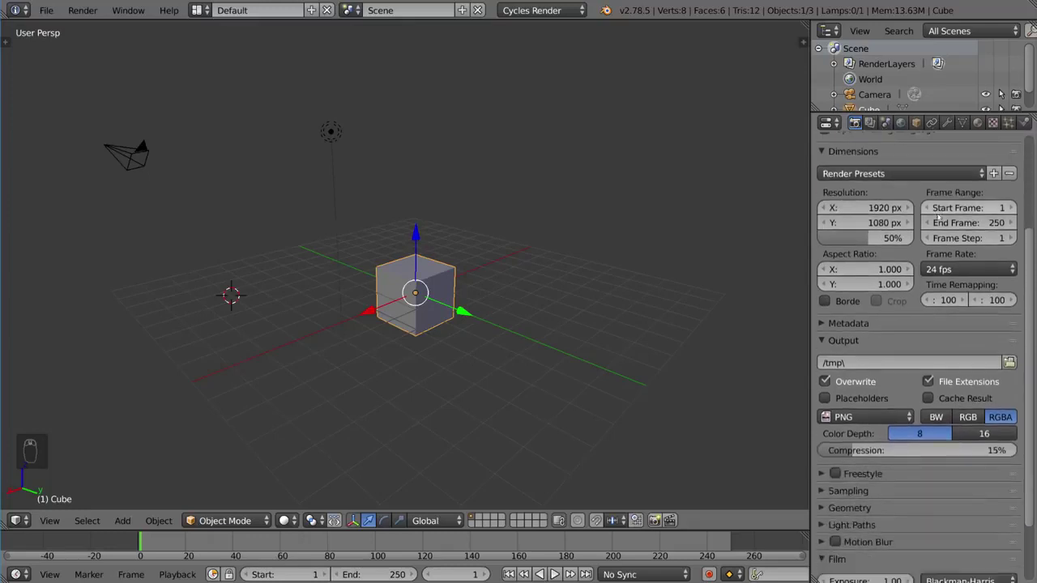
scroll(924, 243, up, 4)
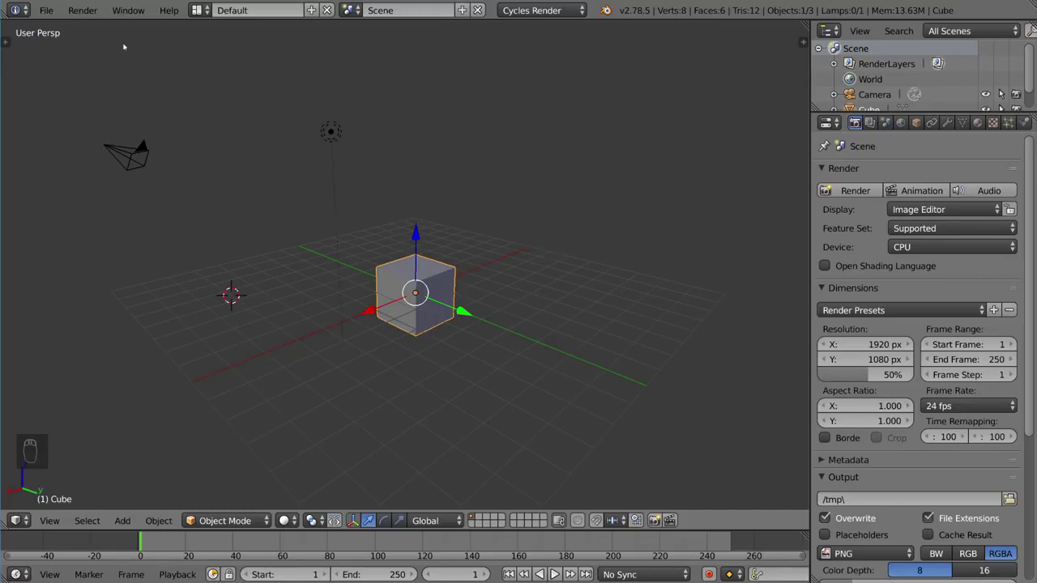
click(47, 11)
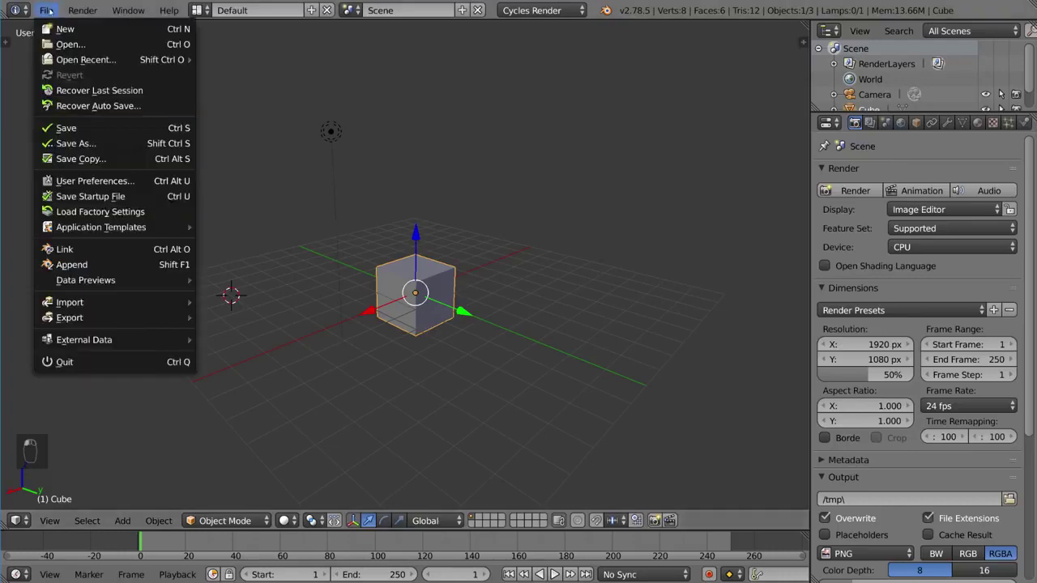
click(98, 181)
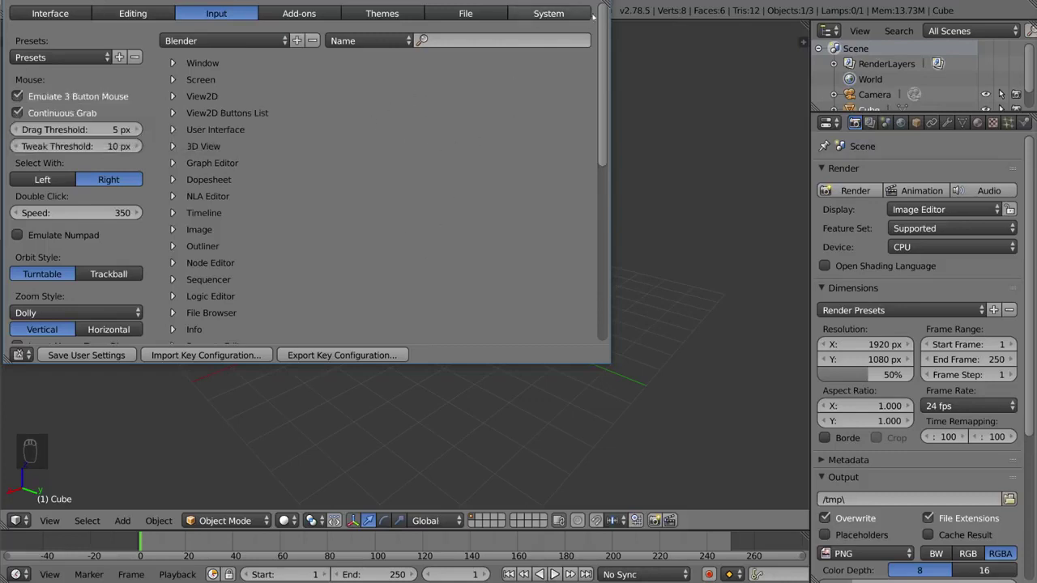
key(alt+F4)
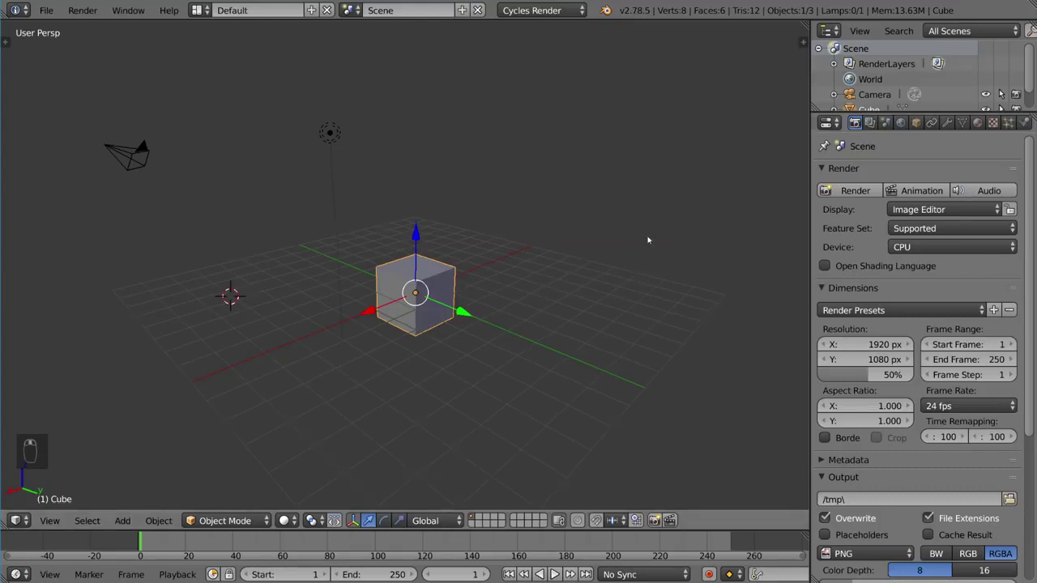
Step: Orbit around the cube to a tilted angle with the camera and lamp visible
middle_drag(648, 239, 531, 204)
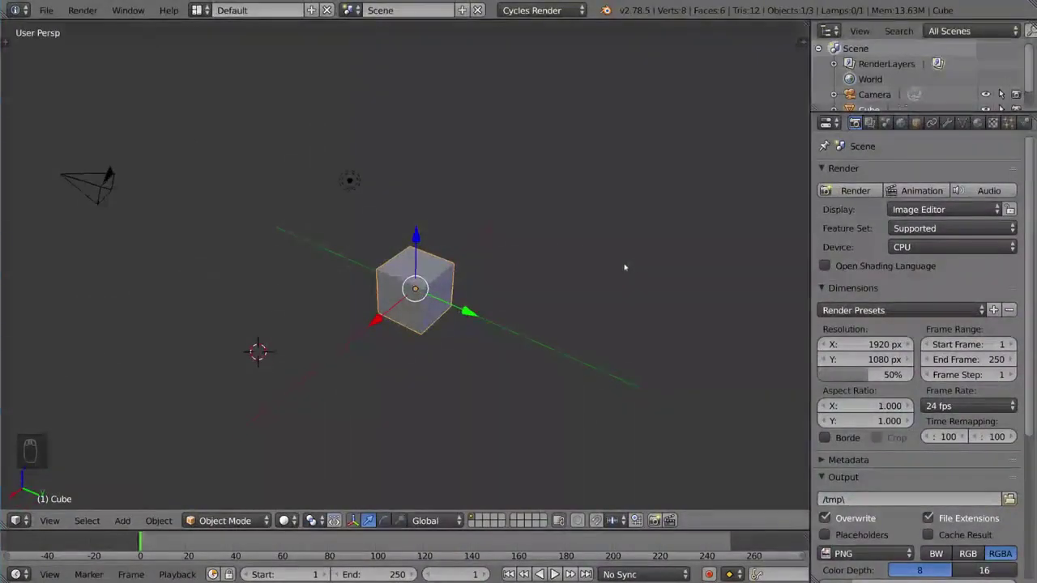
middle_drag(696, 268, 305, 264)
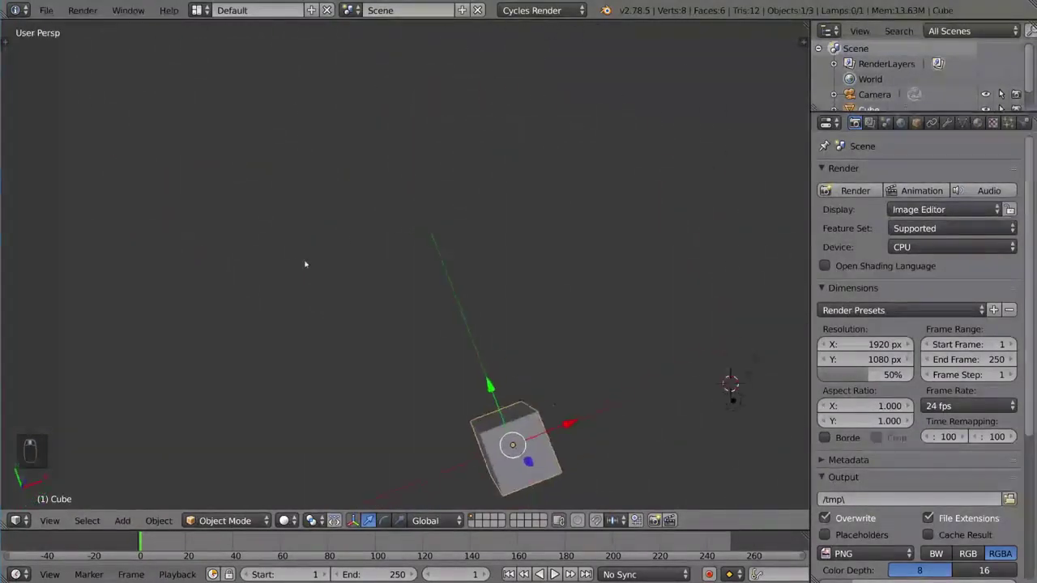
middle_drag(389, 251, 471, 249)
middle_drag(423, 326, 400, 227)
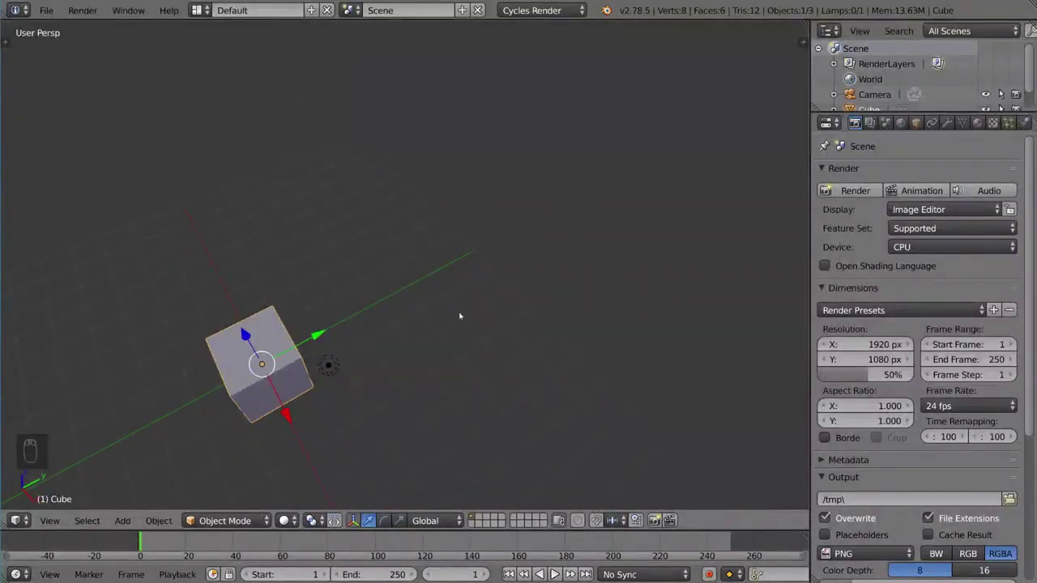
Step: Frame the cube with Numpad ., orbit to its front, and toggle Emulate Numpad on then off
key(KP_Decimal)
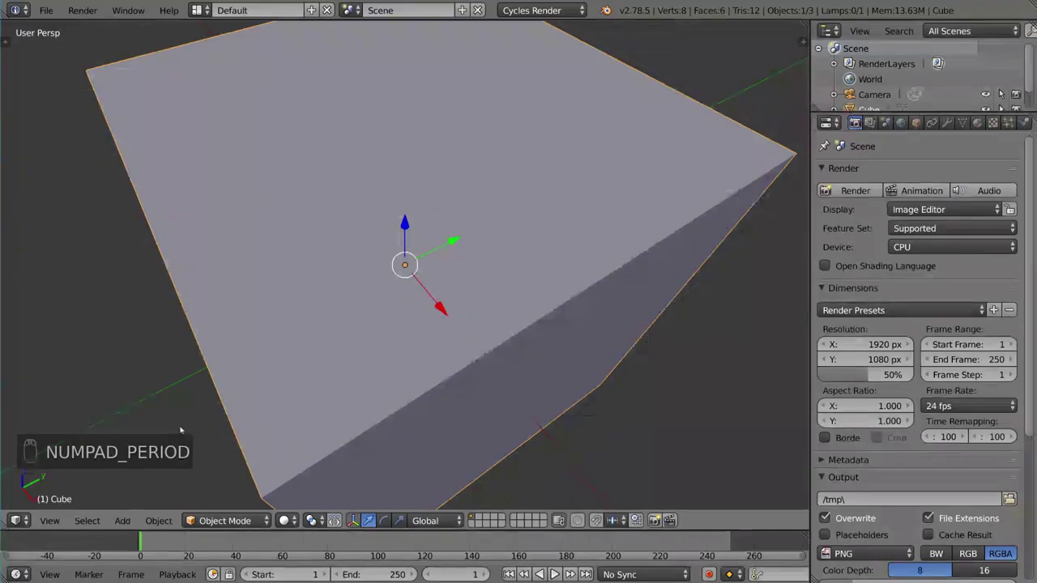
middle_drag(451, 324, 272, 298)
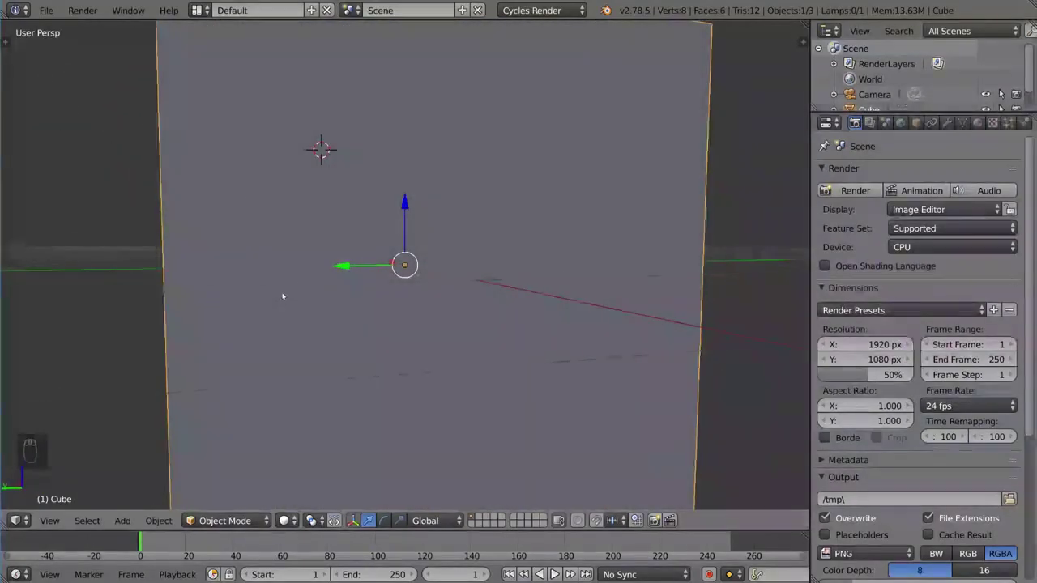
click(46, 9)
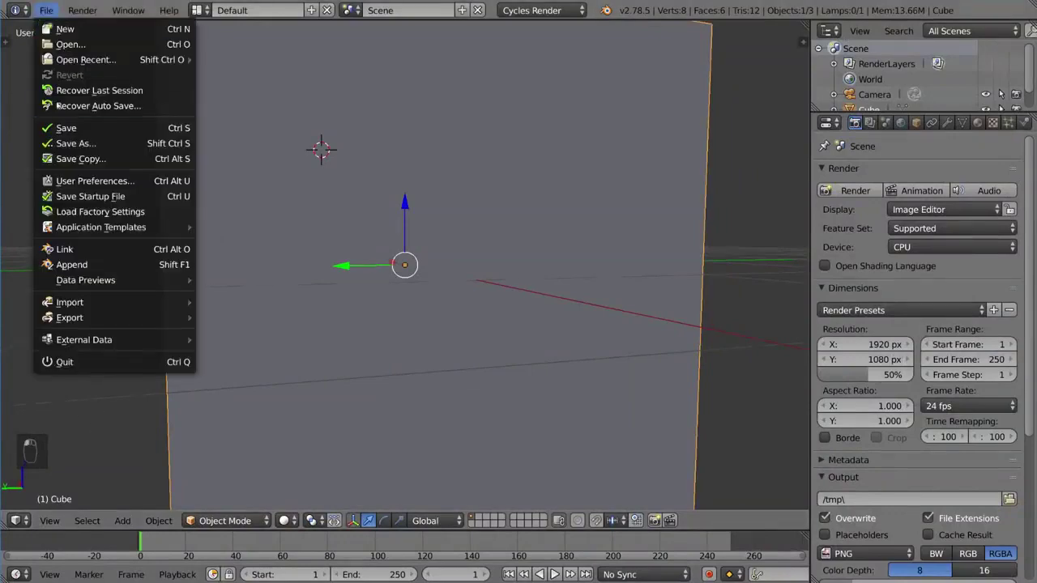
click(57, 180)
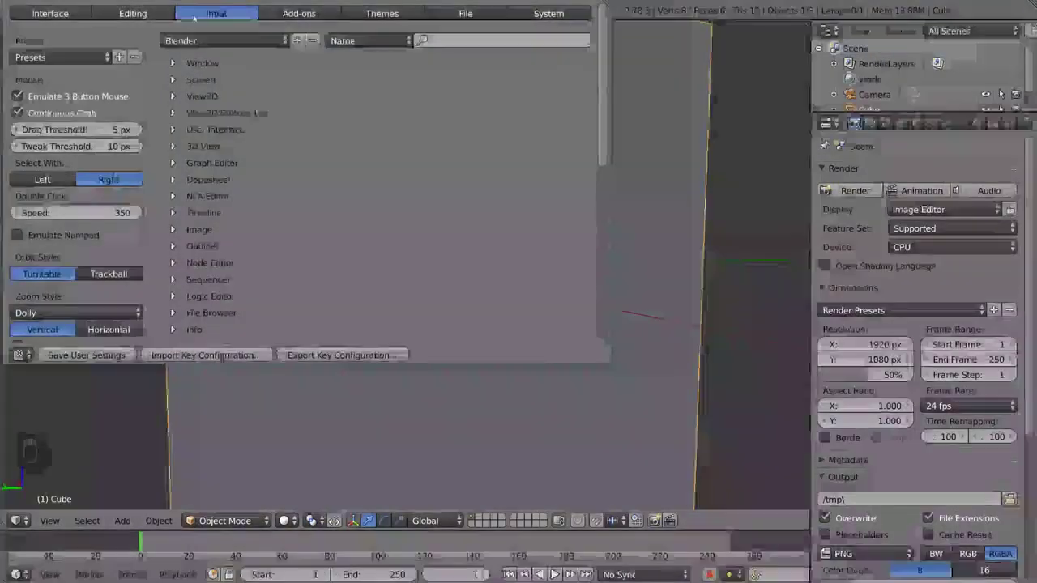
click(18, 235)
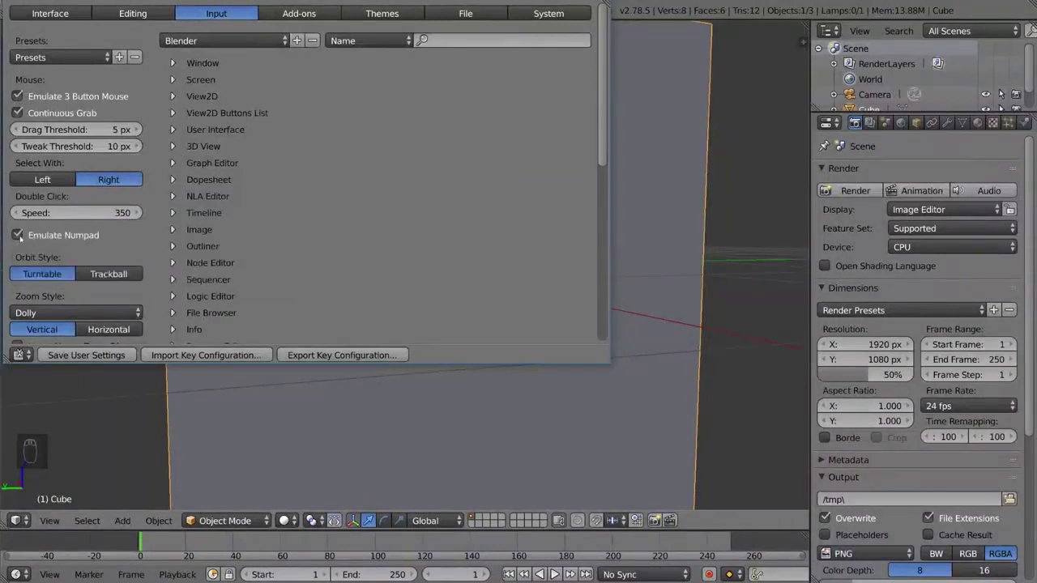
click(17, 236)
click(715, 172)
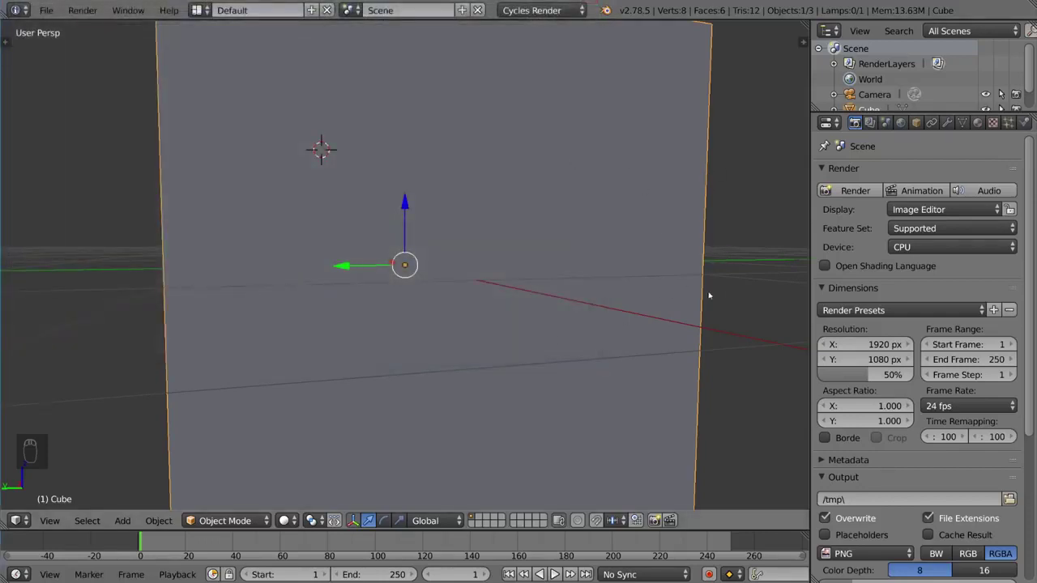
Step: Zoom in and out and orbit to look down on the cube
scroll(707, 295, down, 3)
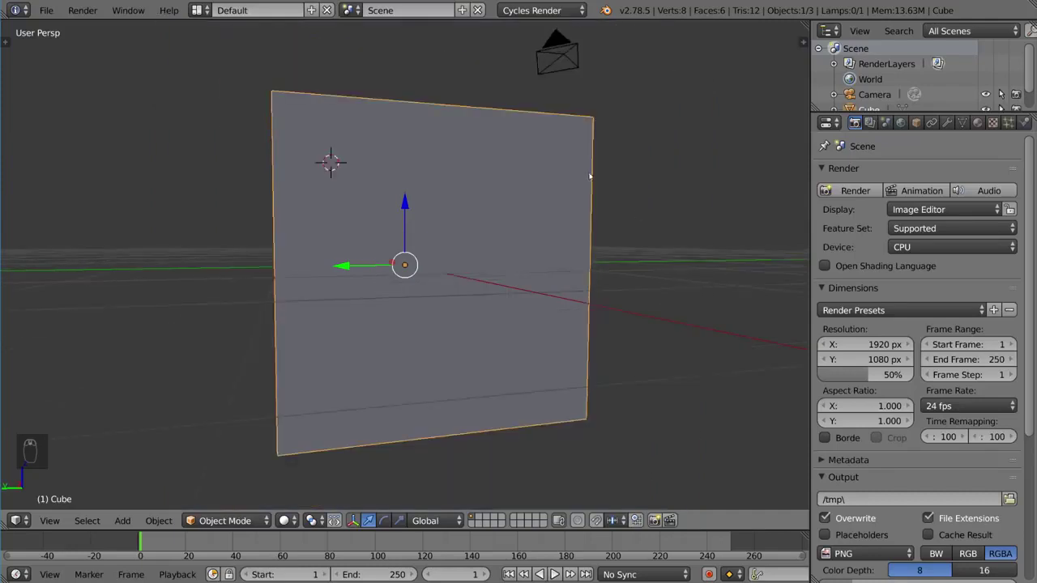
middle_drag(707, 295, 594, 278)
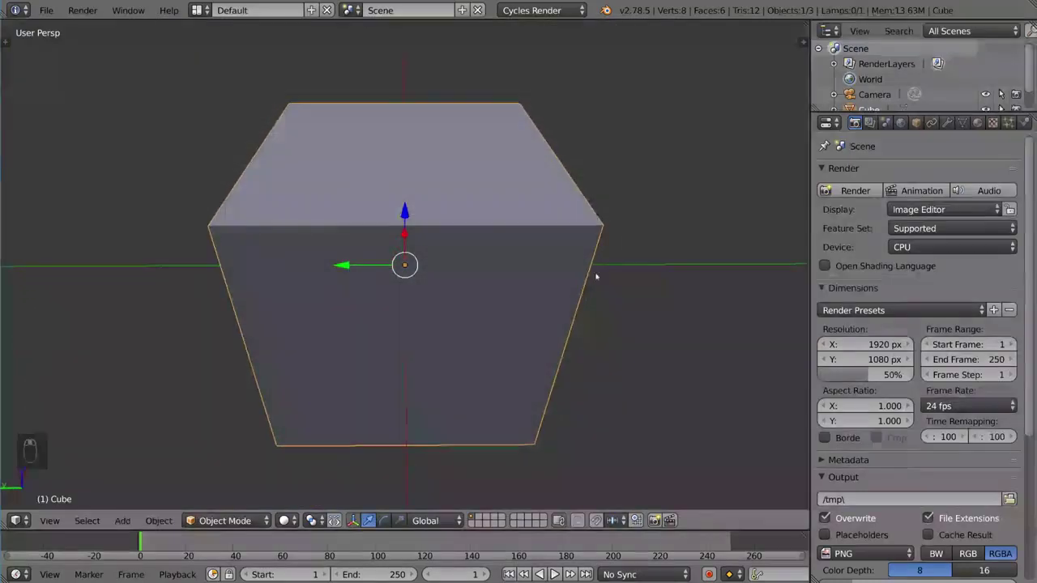
scroll(574, 229, down, 4)
scroll(573, 232, up, 3)
scroll(572, 233, down, 5)
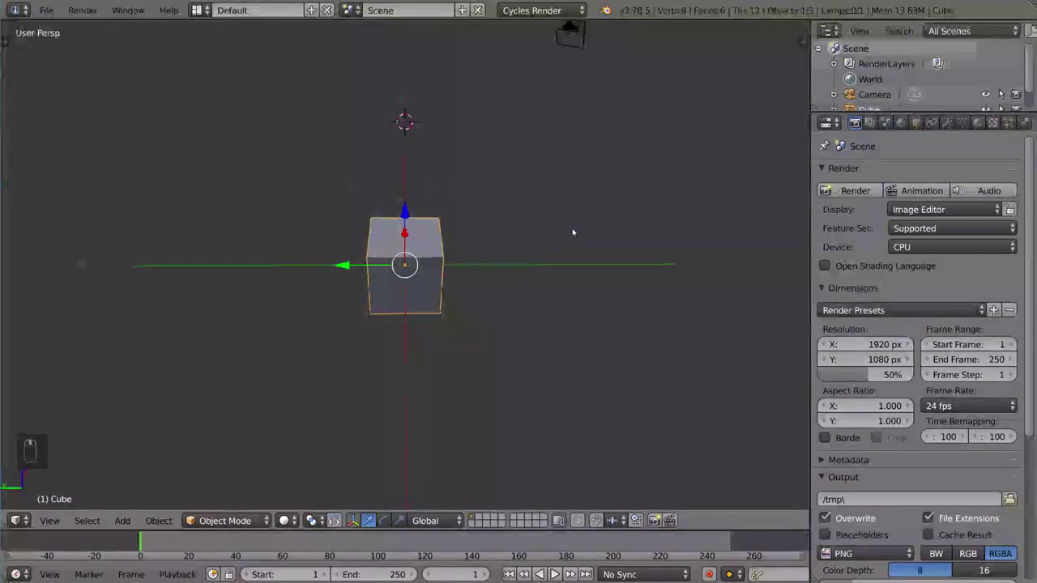
scroll(573, 232, up, 5)
Step: Orbit so the red X axis runs horizontally, zooming in and out repeatedly
middle_drag(539, 330, 639, 287)
scroll(637, 286, down, 4)
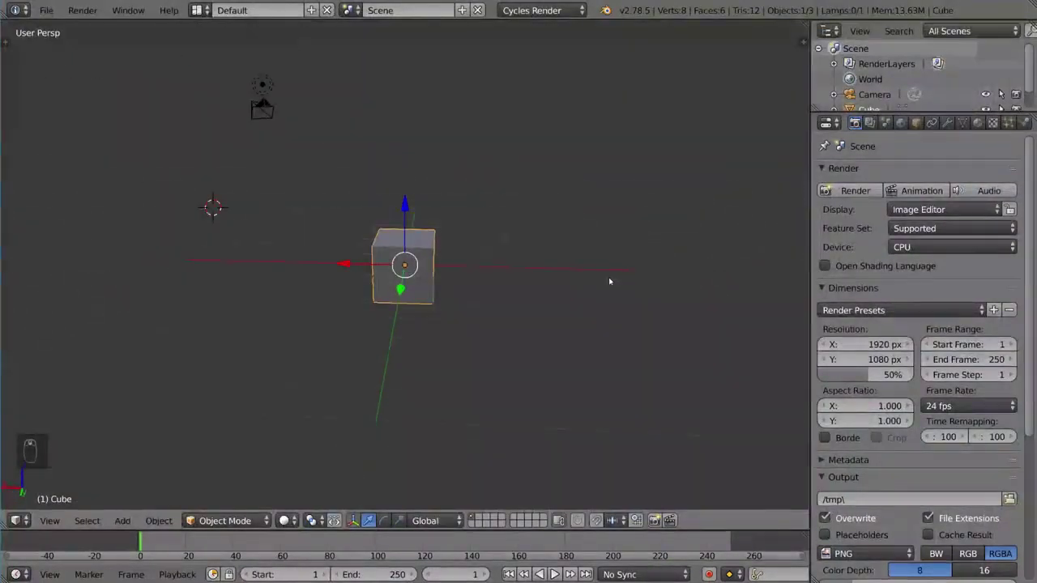
scroll(608, 280, up, 7)
scroll(610, 281, down, 5)
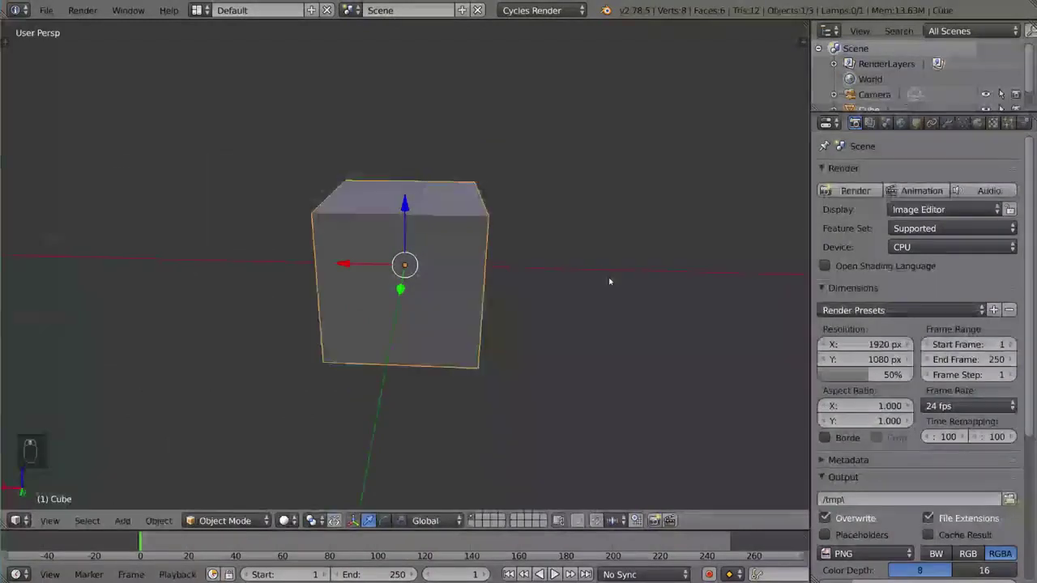
scroll(609, 281, up, 2)
scroll(609, 281, up, 5)
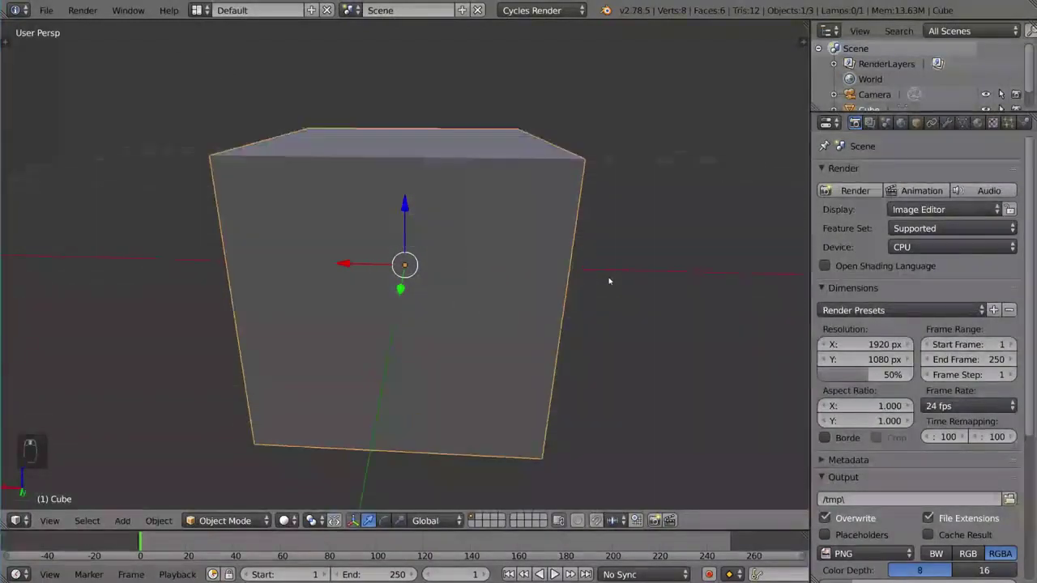
scroll(609, 281, down, 8)
scroll(609, 281, down, 2)
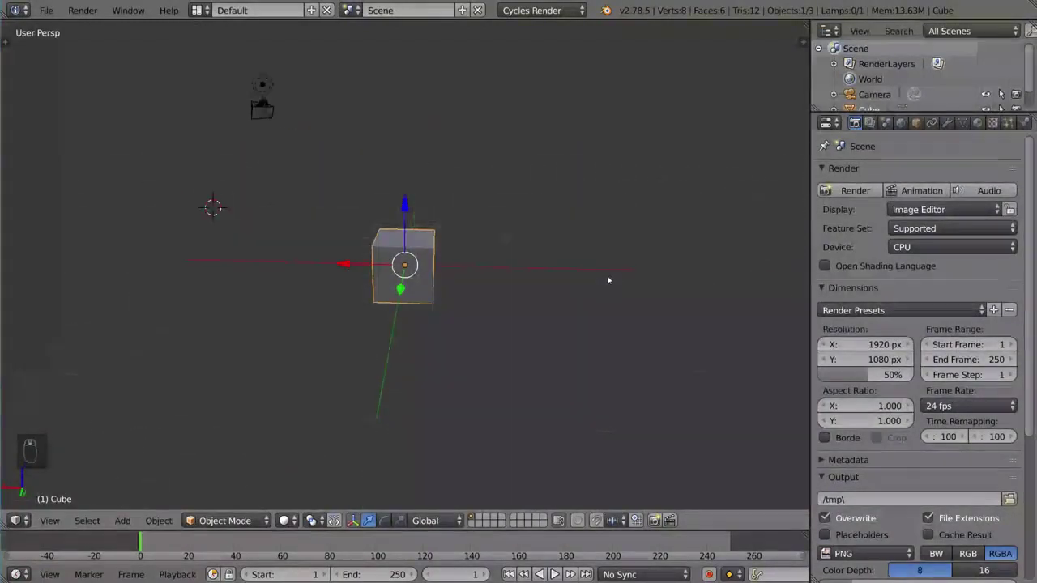
scroll(608, 281, up, 5)
Step: Orbit further around the cube and adjust the zoom distance
middle_drag(608, 281, 488, 299)
scroll(434, 287, down, 3)
scroll(529, 237, down, 3)
scroll(562, 370, up, 4)
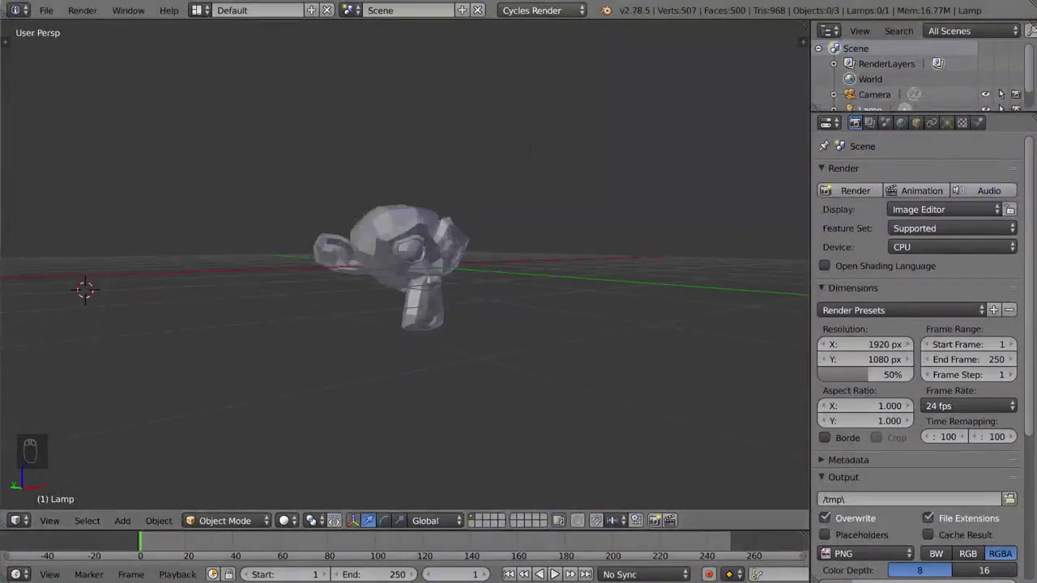
Step: Orbit from a higher angle over Suzanne to a level front view and beyond
scroll(669, 170, down, 4)
middle_drag(662, 172, 671, 189)
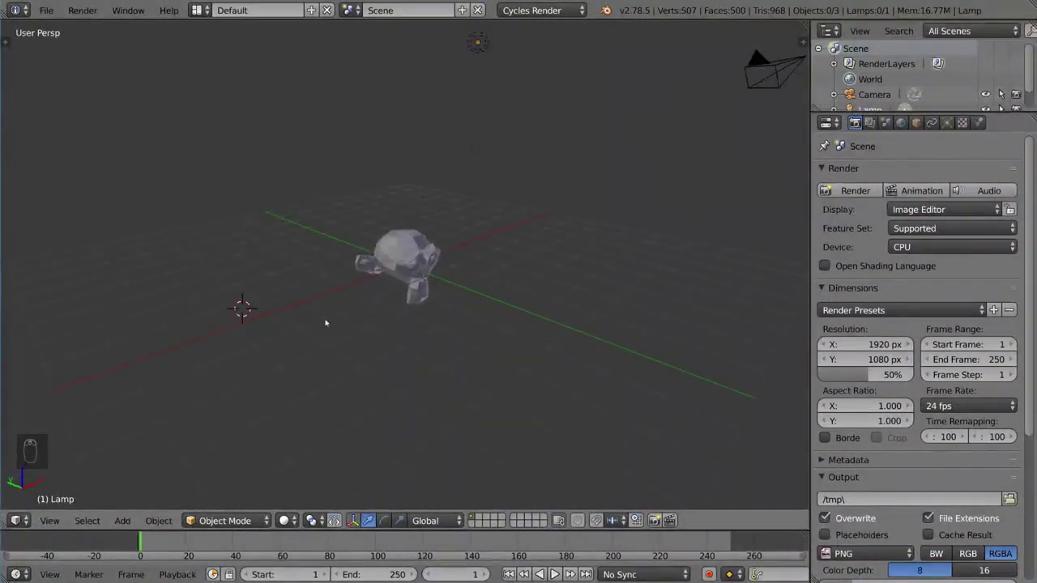
mouse_move(523, 258)
middle_down()
mouse_move(467, 231)
mouse_move(453, 248)
mouse_move(437, 243)
mouse_move(475, 231)
mouse_move(526, 247)
middle_up()
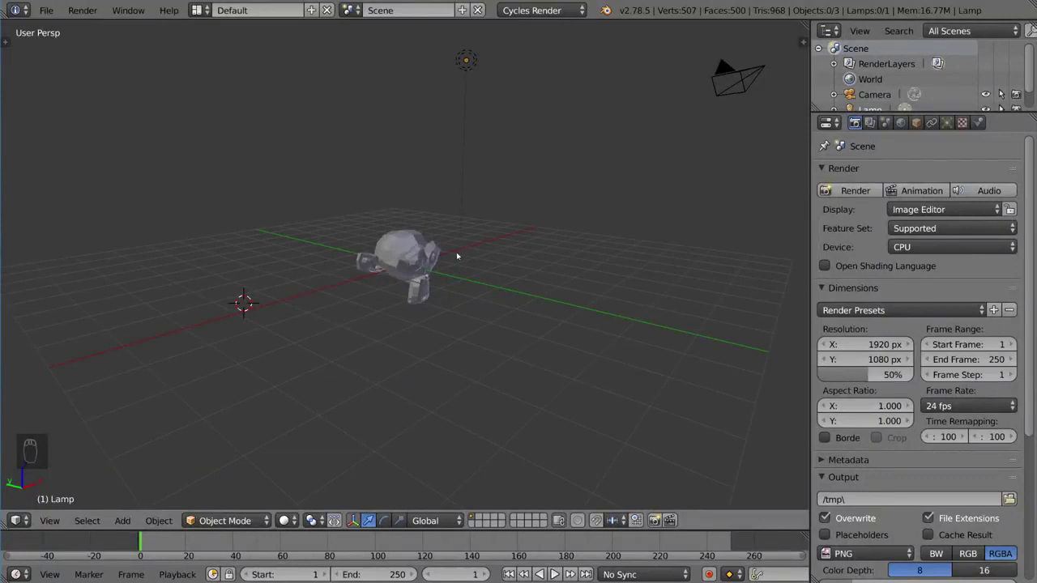
middle_drag(405, 310, 437, 257)
Step: Switch to wireframe, orbit to a side angle on Suzanne, then return to solid shading
key(z)
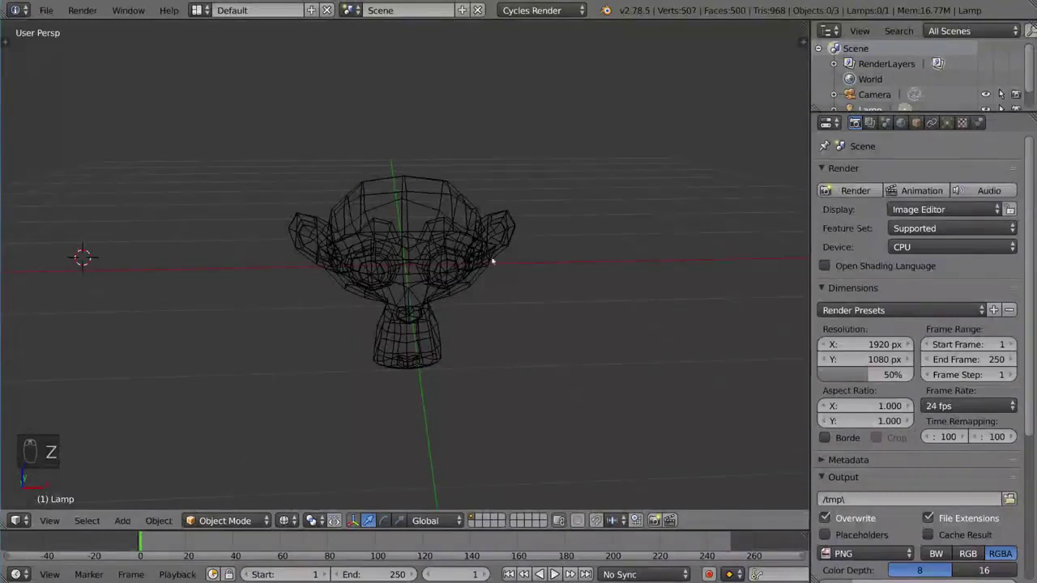
middle_drag(530, 253, 498, 260)
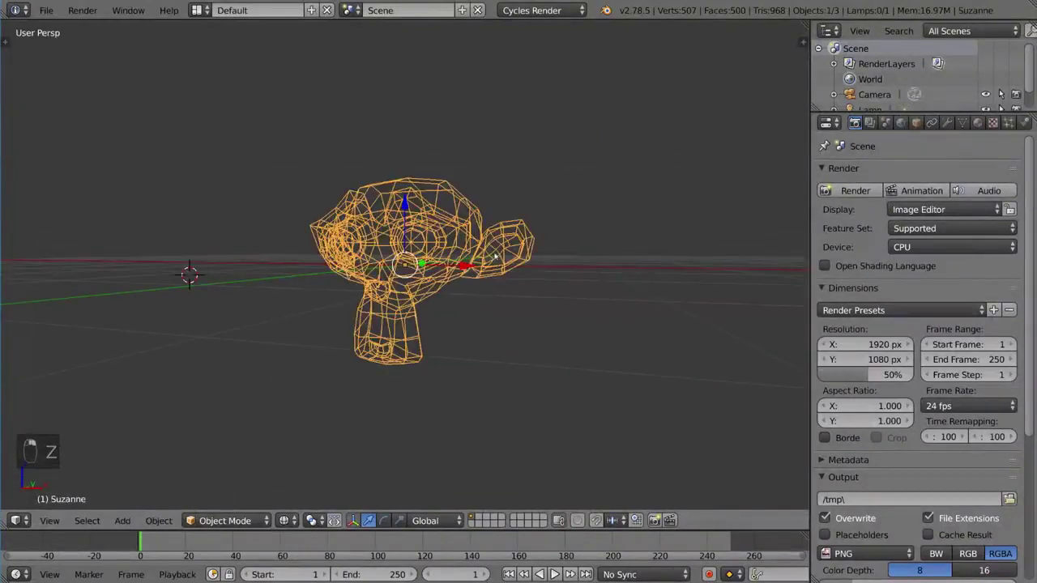
mouse_move(495, 258)
middle_down()
mouse_move(513, 317)
mouse_move(450, 273)
mouse_move(453, 289)
mouse_move(474, 296)
mouse_move(537, 298)
mouse_move(540, 234)
mouse_move(486, 286)
mouse_move(500, 272)
middle_up()
key(z)
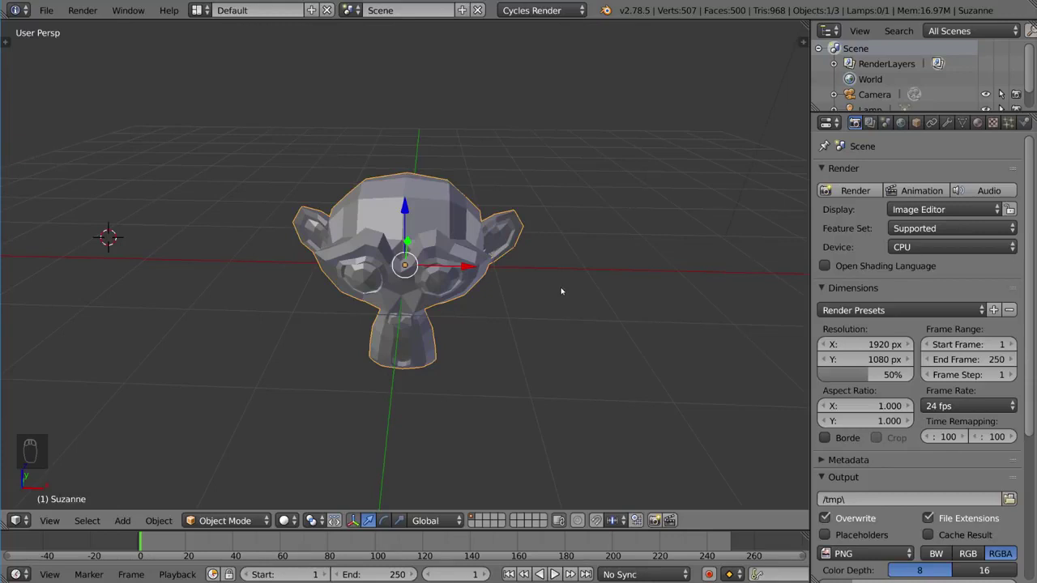
Step: In orthographic, orbit down over Suzanne until the camera shows, then return to perspective
key(KP_5)
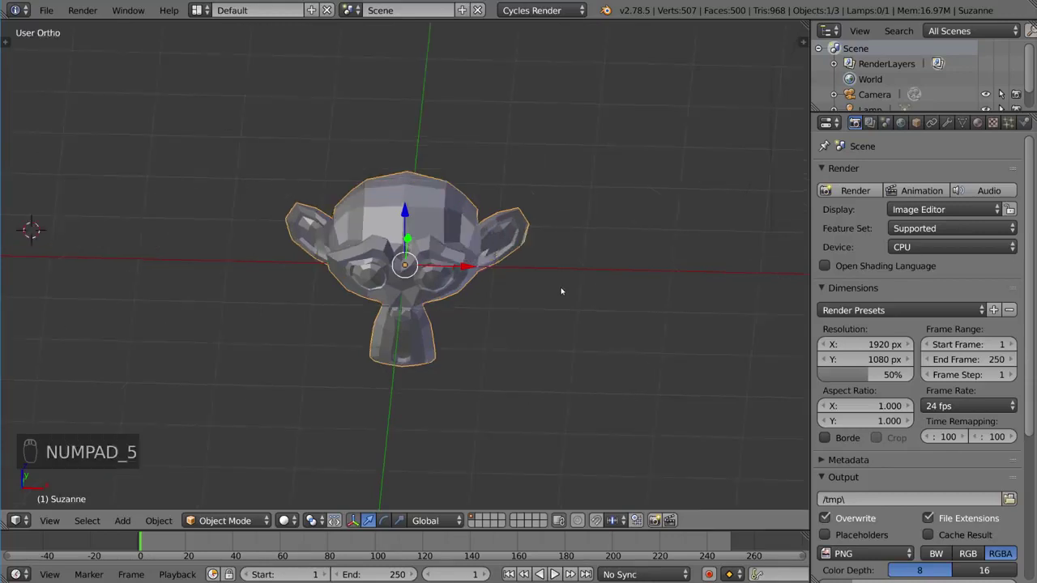
key(KP_5)
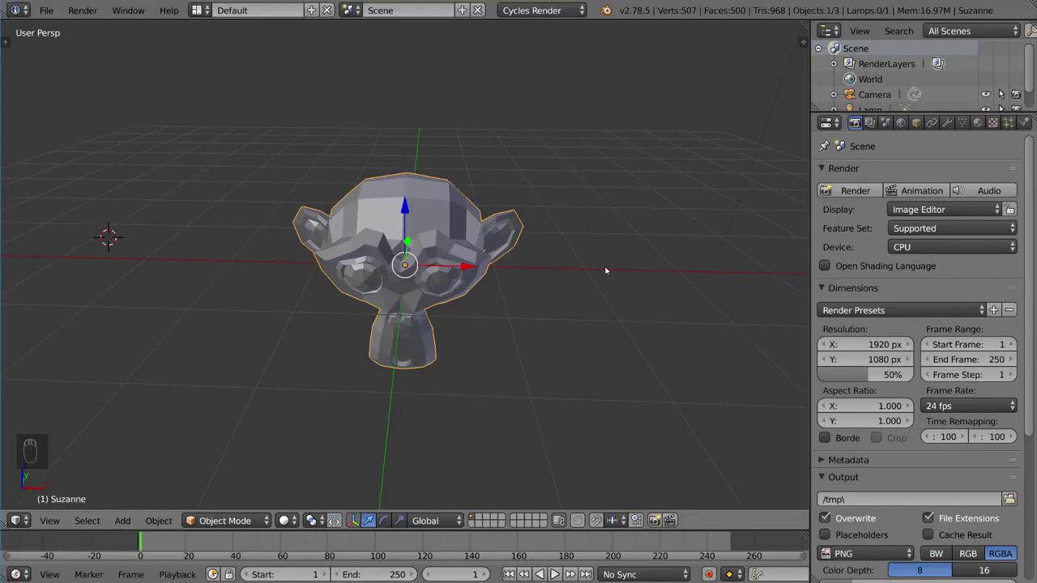
key(KP_5)
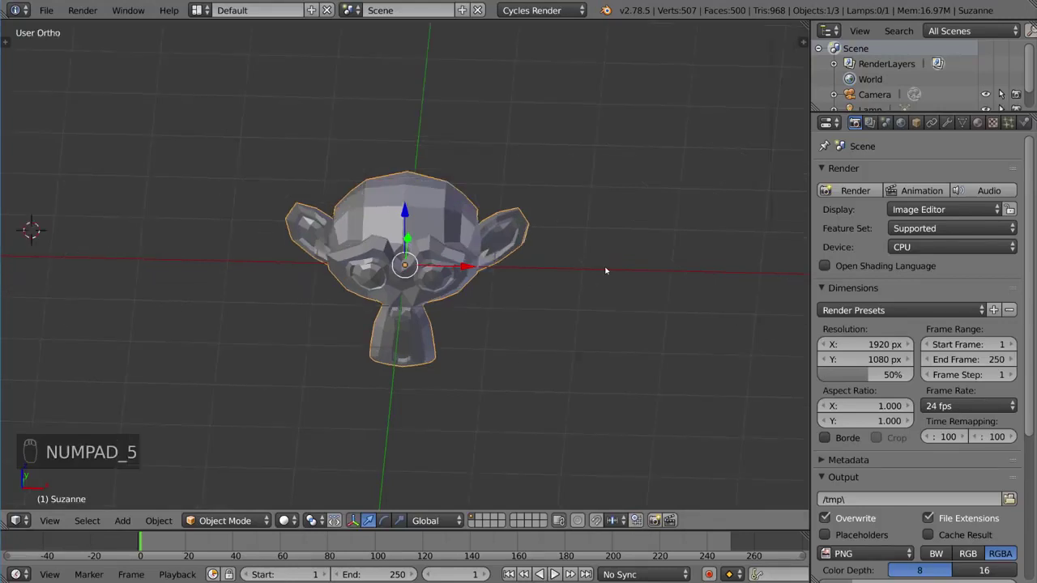
middle_drag(606, 270, 641, 267)
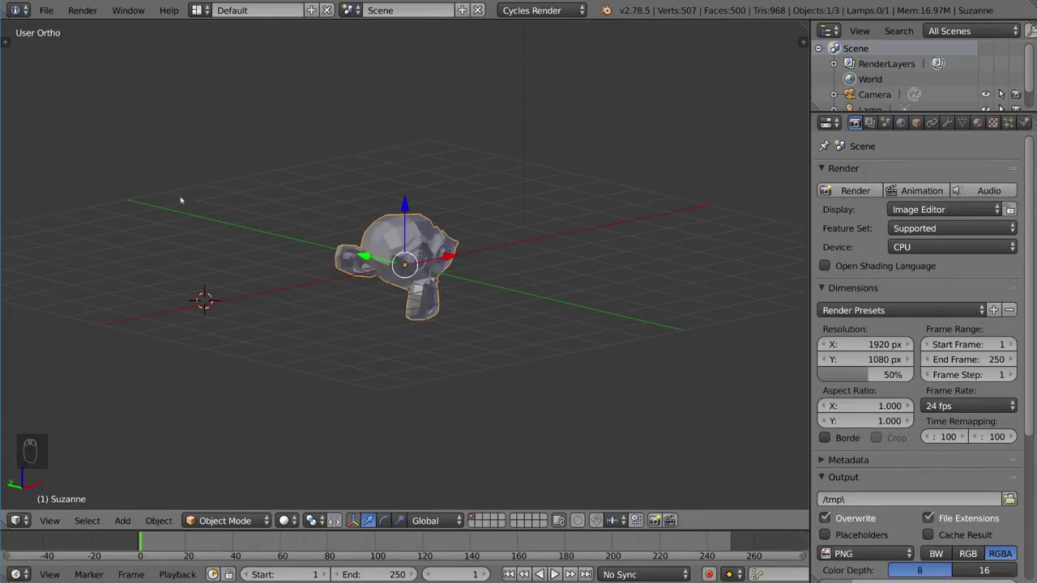
middle_drag(585, 325, 495, 347)
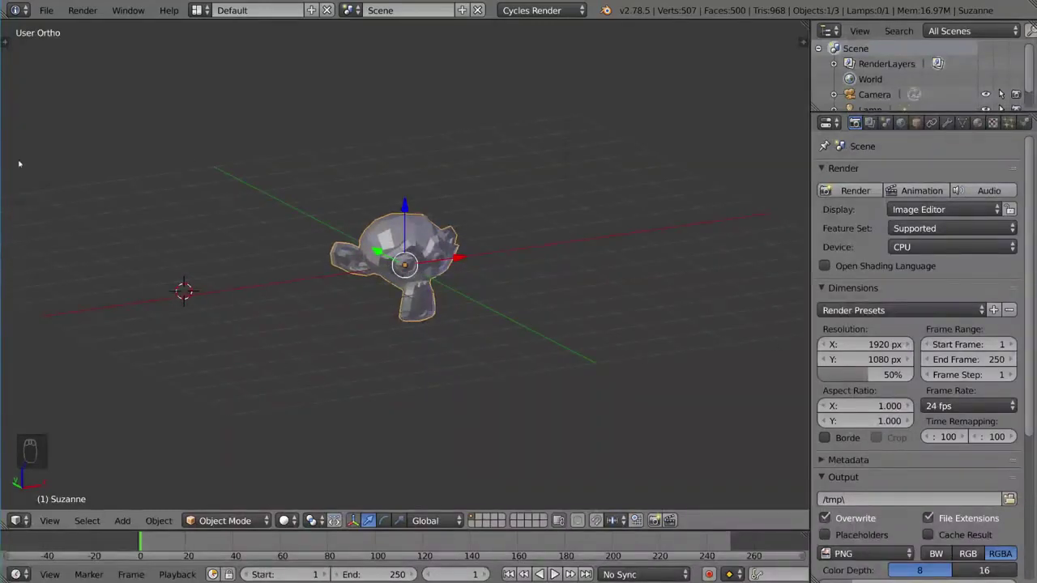
middle_drag(507, 219, 473, 248)
key(KP_5)
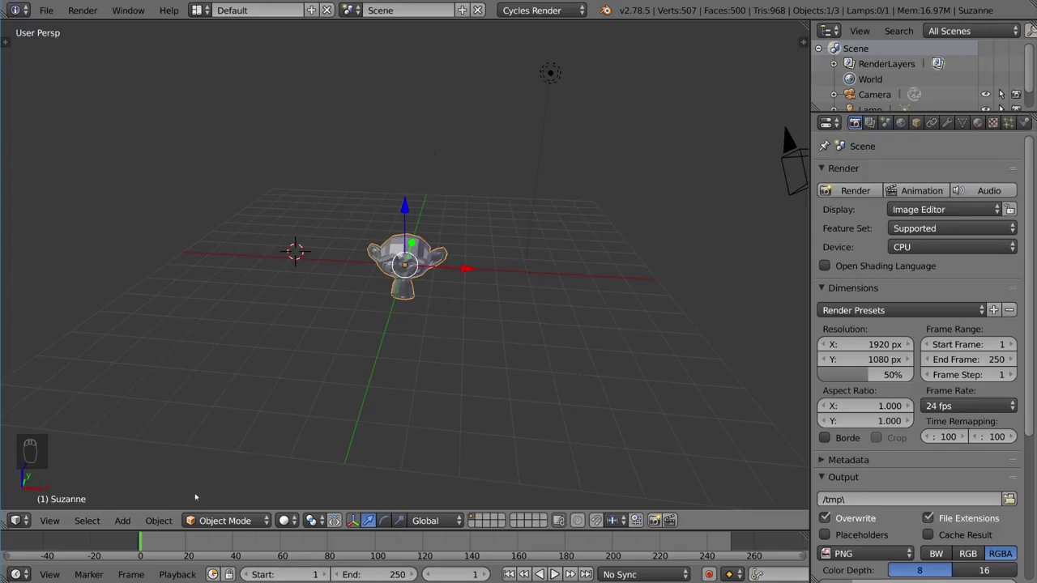
Step: View Suzanne from the front, toggling orthographic and perspective and ending orthographic
key(KP_1)
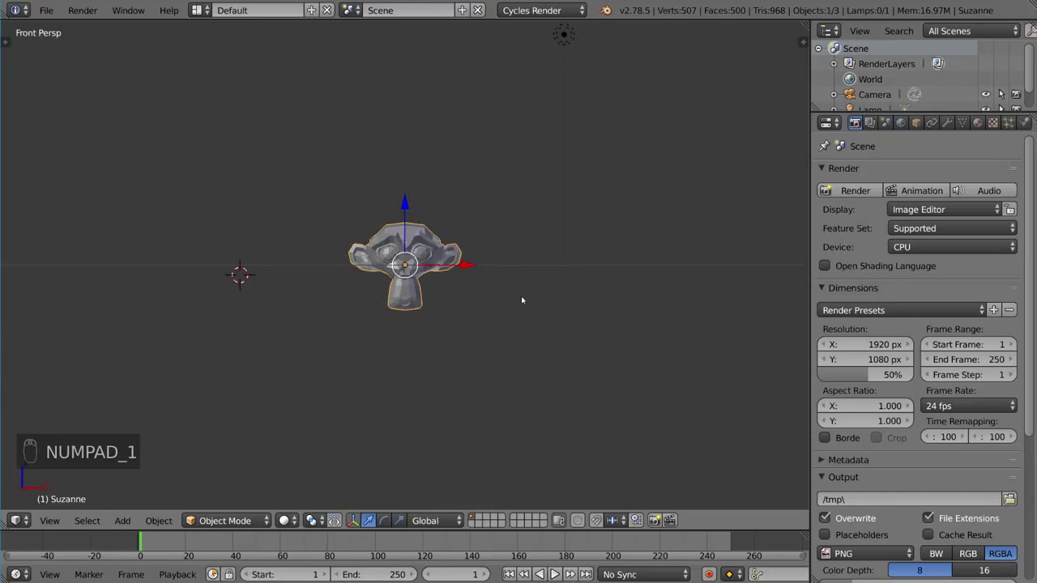
key(KP_5)
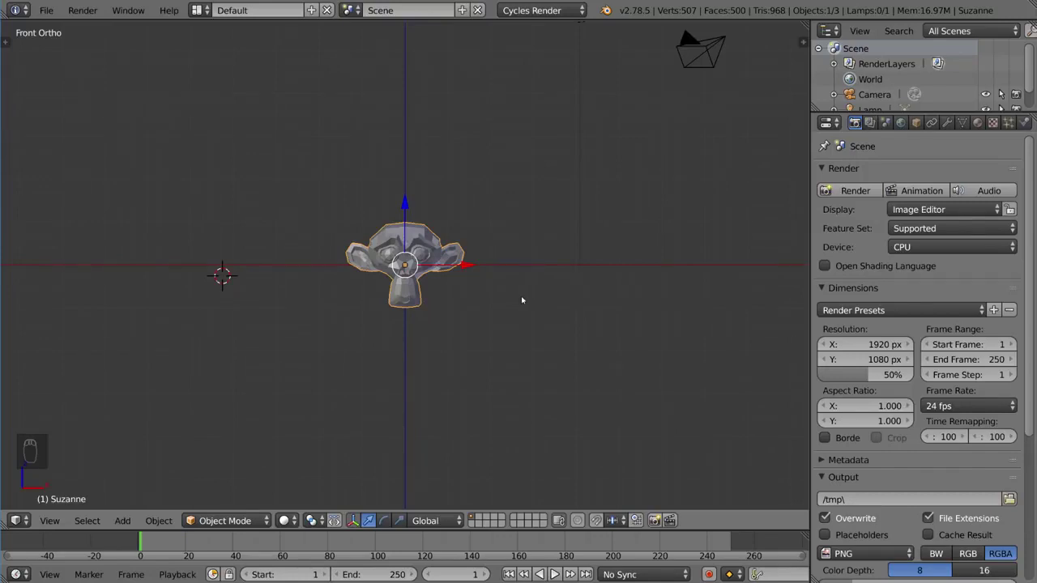
key(KP_5)
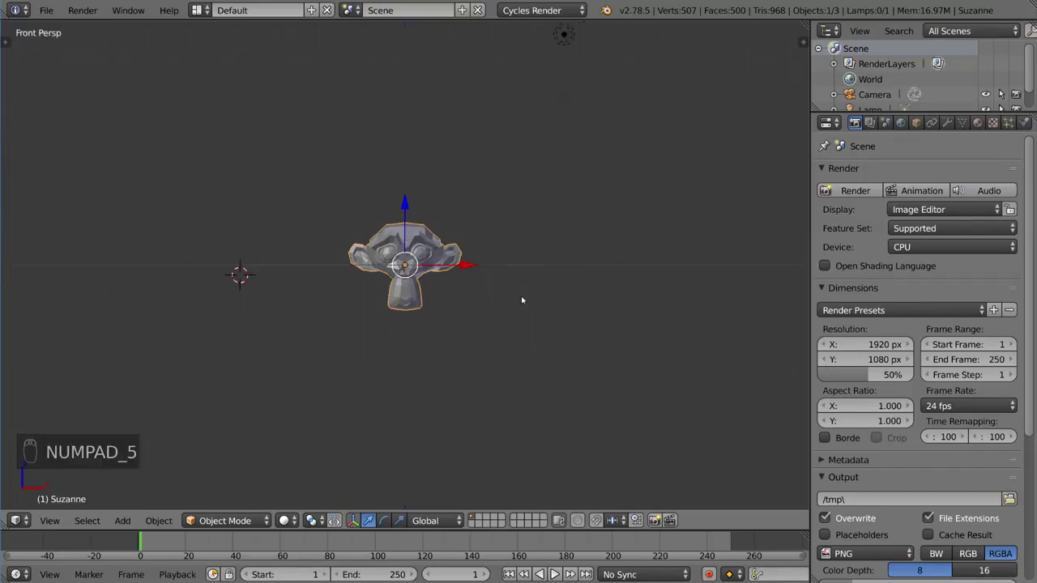
key(KP_5)
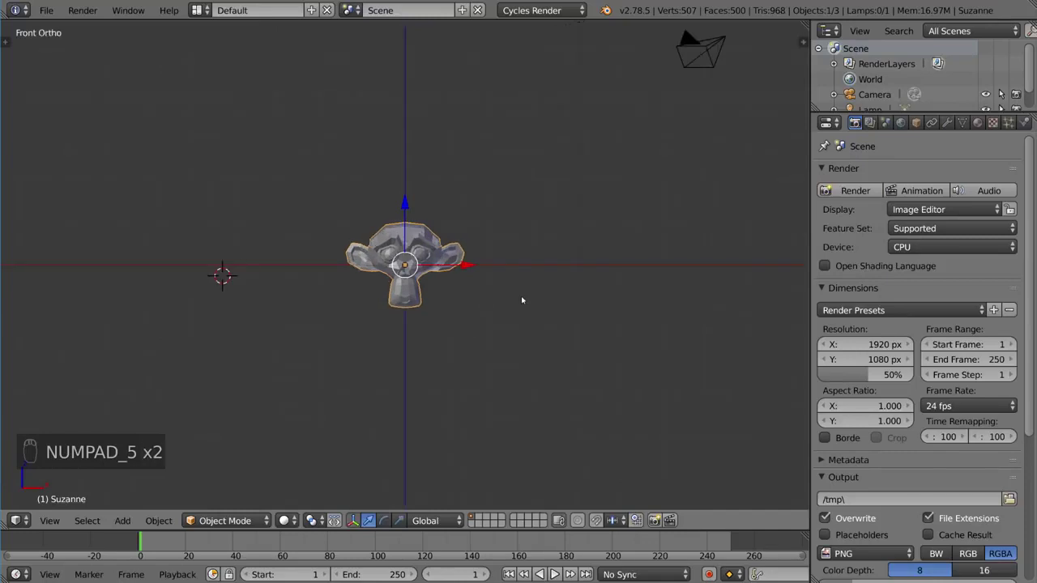
key(KP_5)
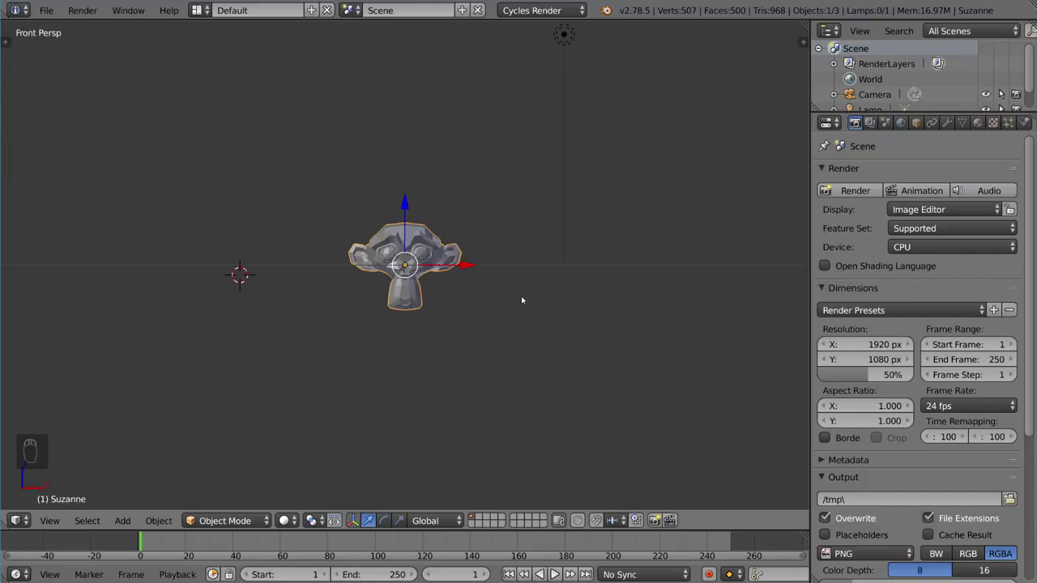
key(KP_5)
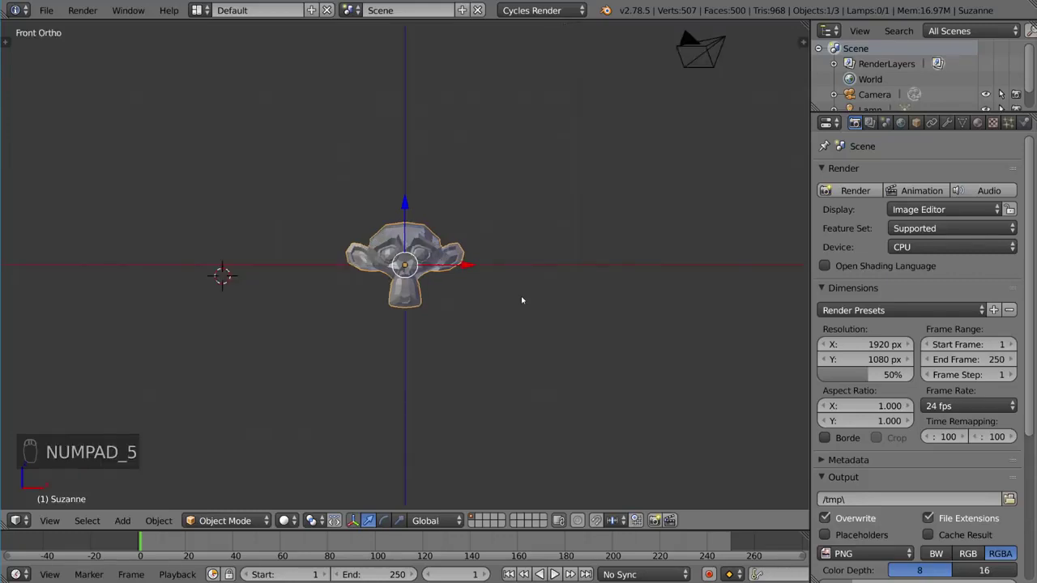
Step: Check Suzanne from the right, left, back, top and bottom views
key(KP_3)
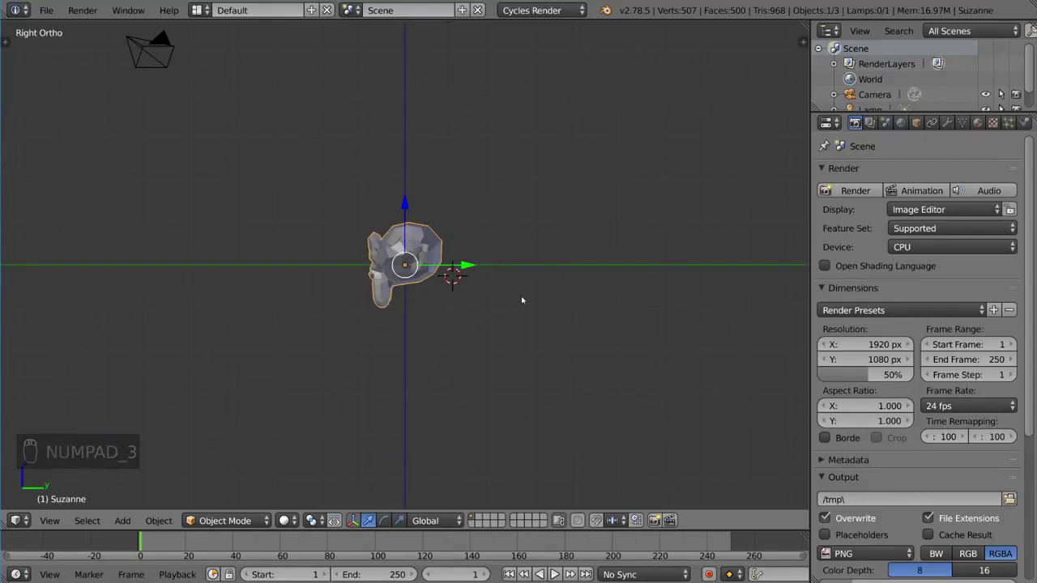
key(ctrl+KP_3)
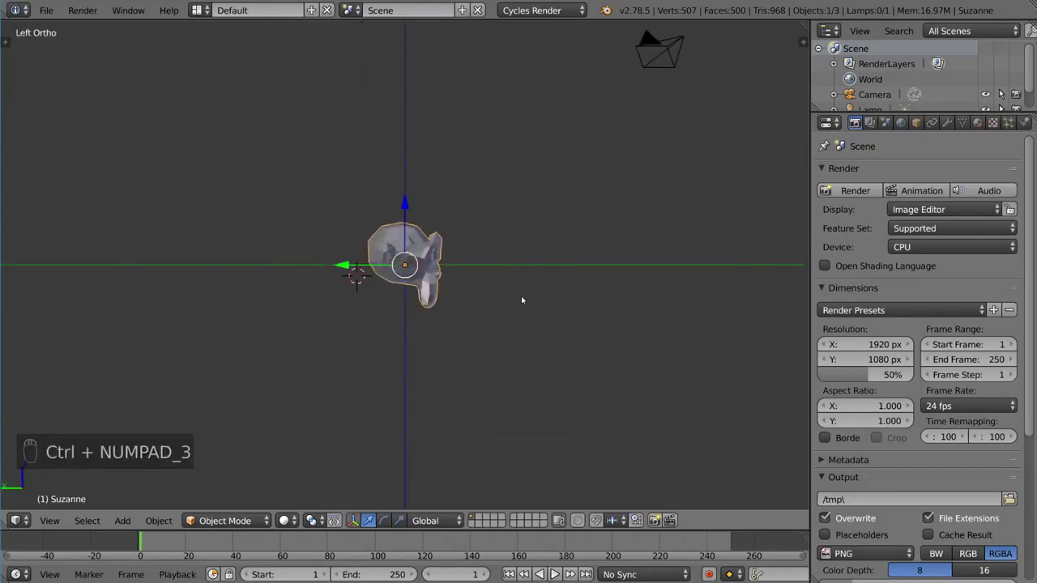
key(ctrl+KP_1)
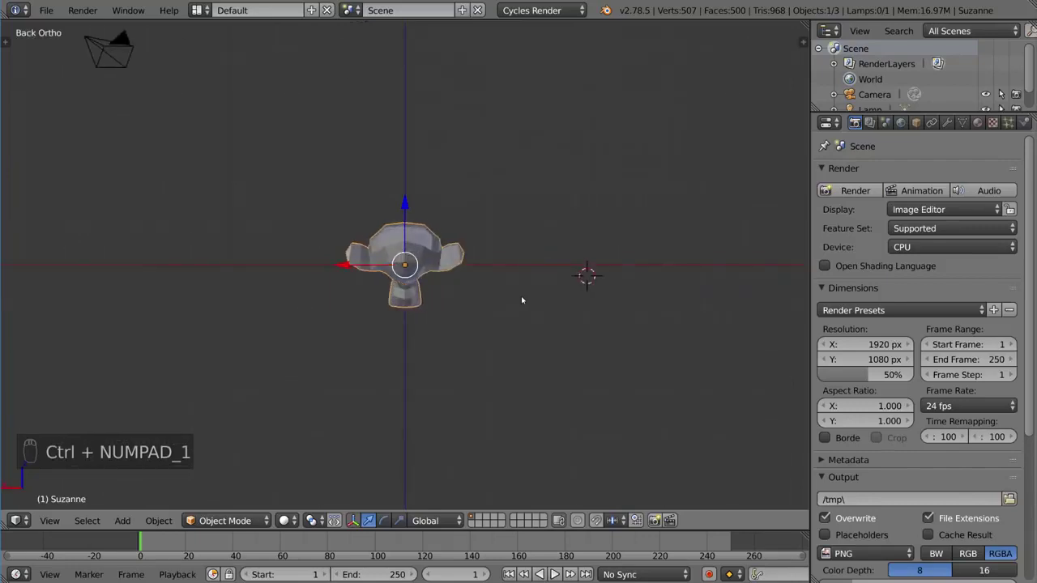
key(KP_7)
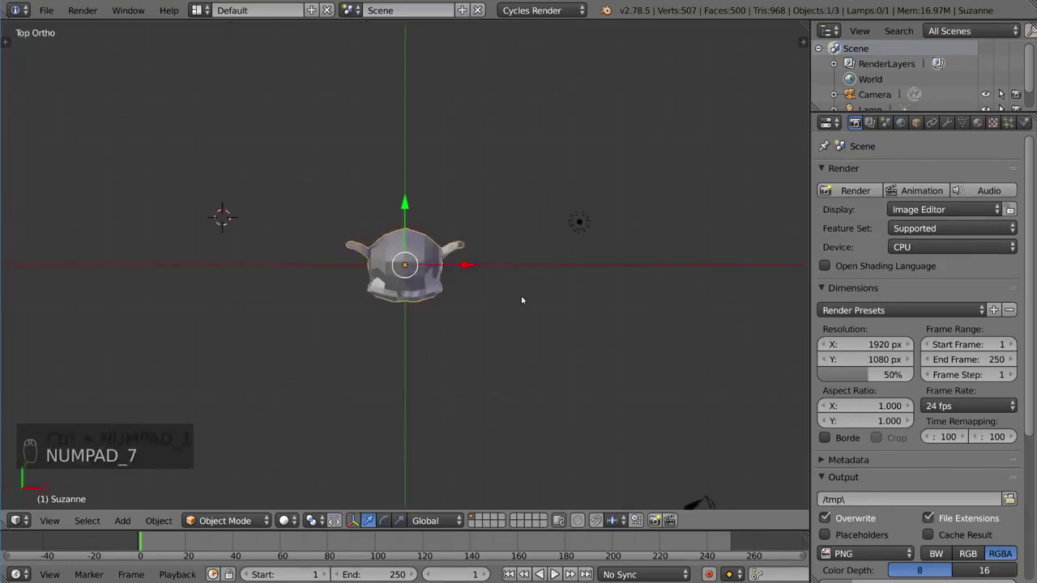
key(ctrl+KP_7)
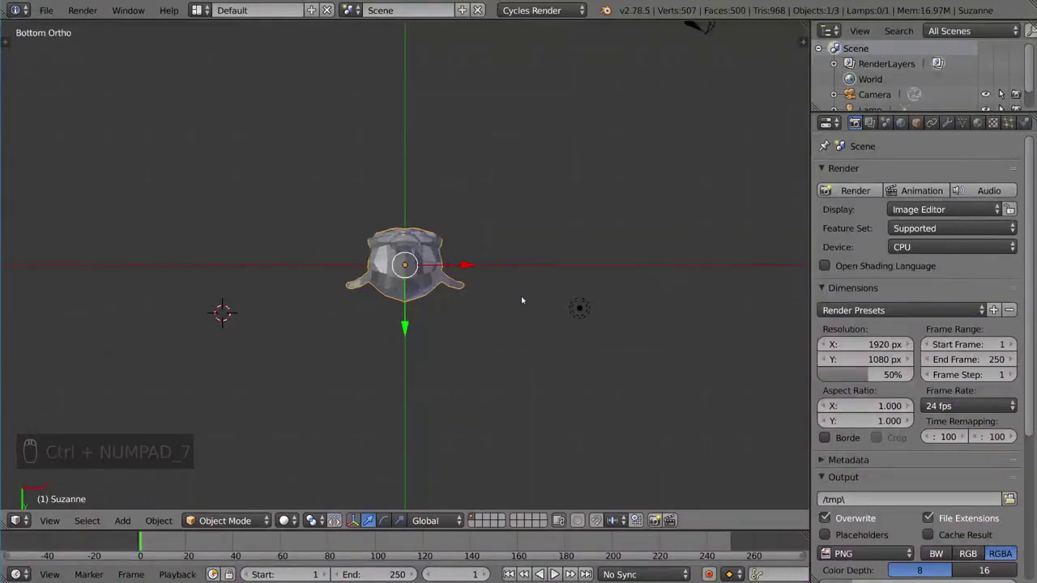
Step: Flip between opposite views with Numpad 9, ending on the left side view
key(KP_9)
key(KP_9)
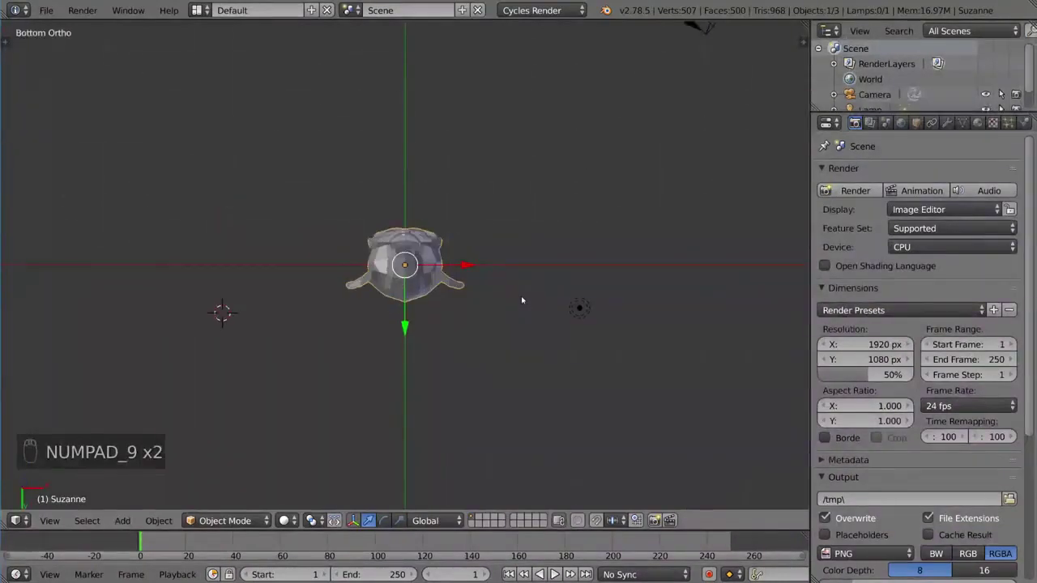
key(KP_1)
key(KP_9)
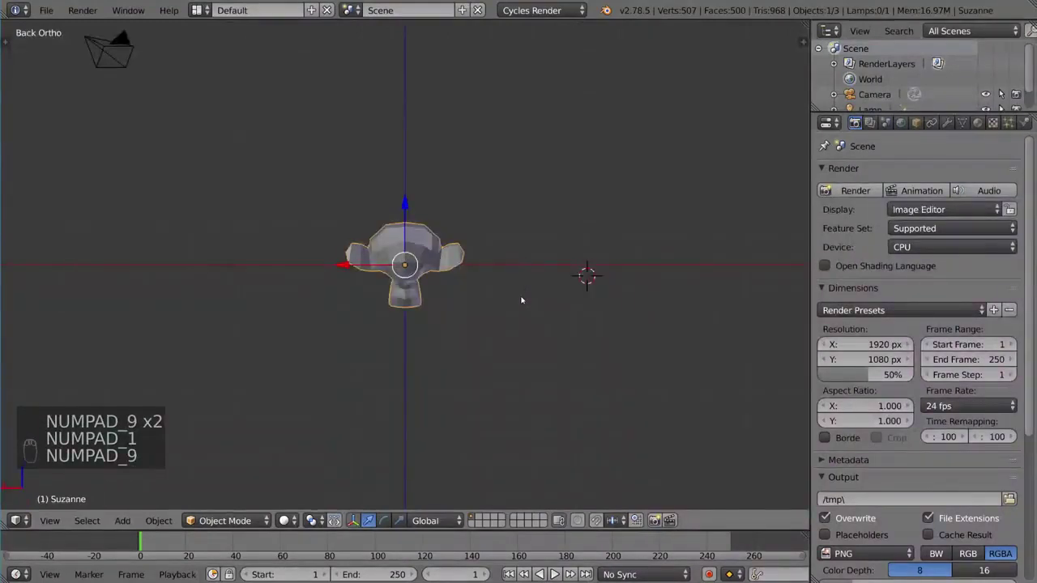
key(KP_9)
key(KP_9)
key(KP_9)
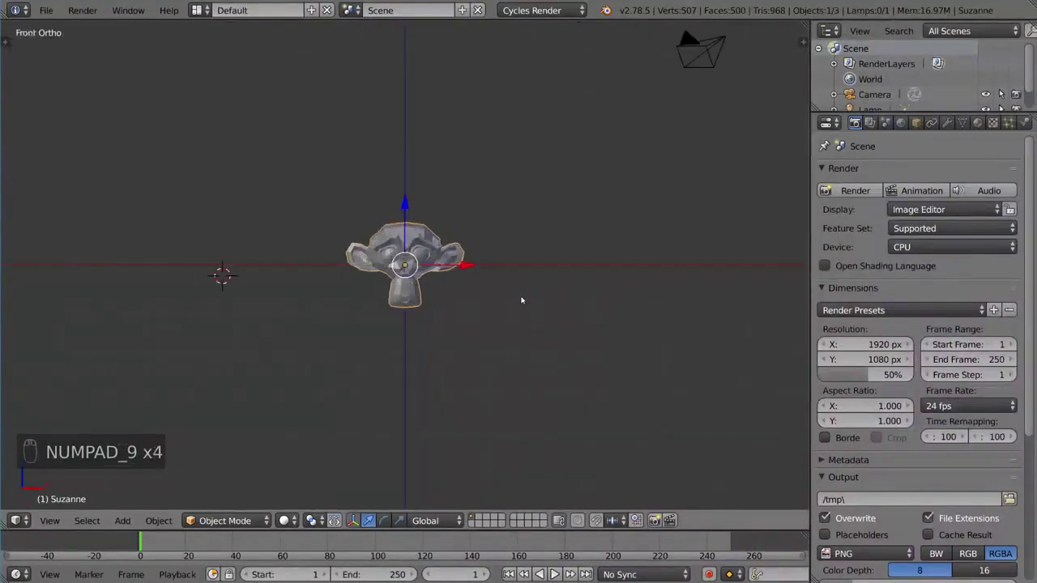
key(KP_3)
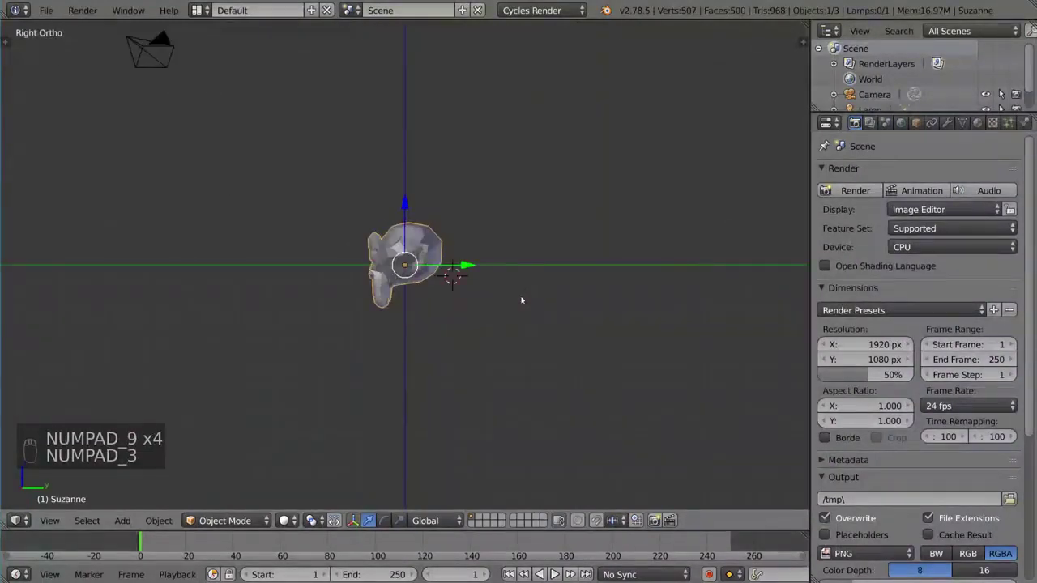
key(KP_9)
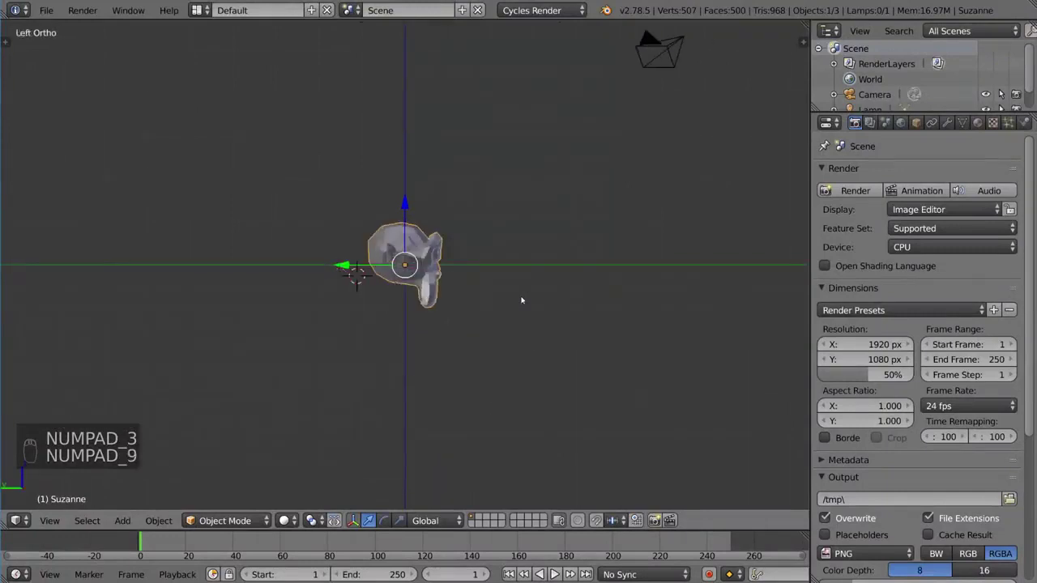
key(KP_9)
key(KP_9)
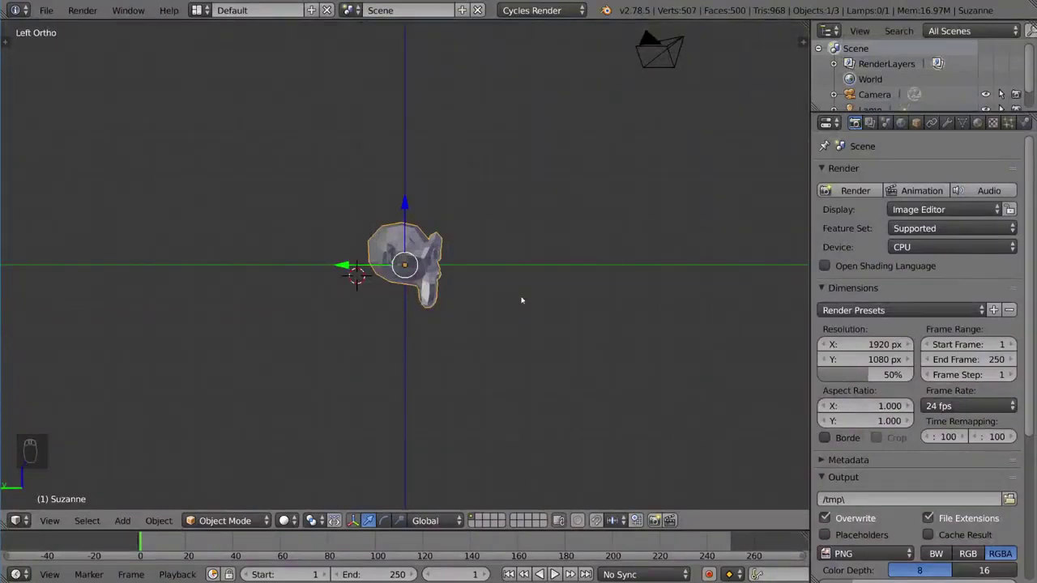
Step: Step the view around Suzanne with Numpad 2, 4, 6 and 8
key(KP_6)
key(KP_6)
key(KP_6)
key(KP_6)
key(KP_6)
key(KP_6)
key(KP_6)
key(KP_6)
key(KP_6)
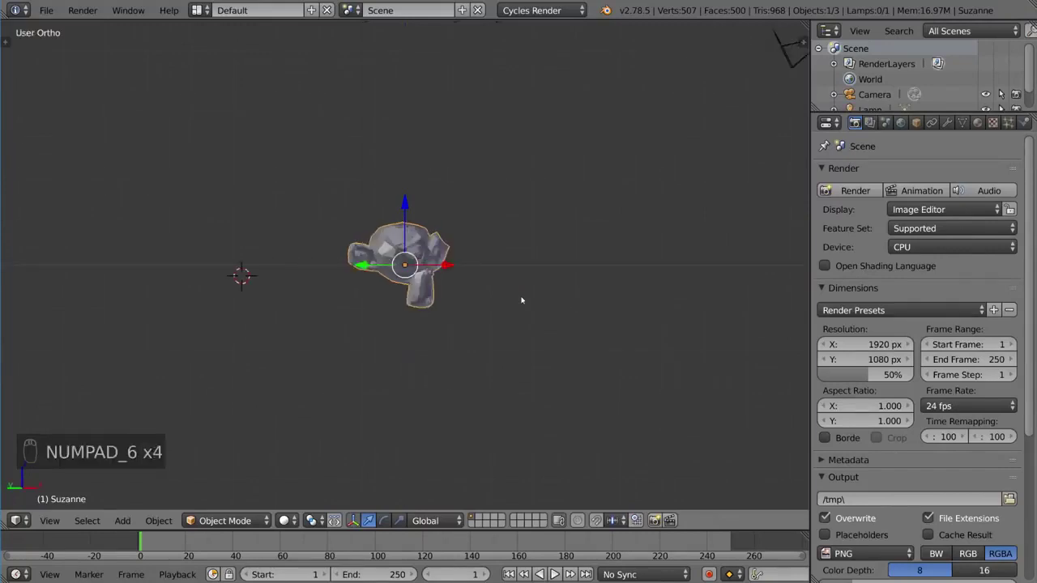
key(KP_8)
key(KP_8)
key(KP_8)
key(KP_8)
key(KP_8)
key(KP_8)
key(KP_2)
key(KP_2)
key(KP_2)
key(KP_2)
key(KP_2)
key(KP_2)
key(KP_2)
key(KP_2)
key(KP_2)
key(KP_2)
key(KP_2)
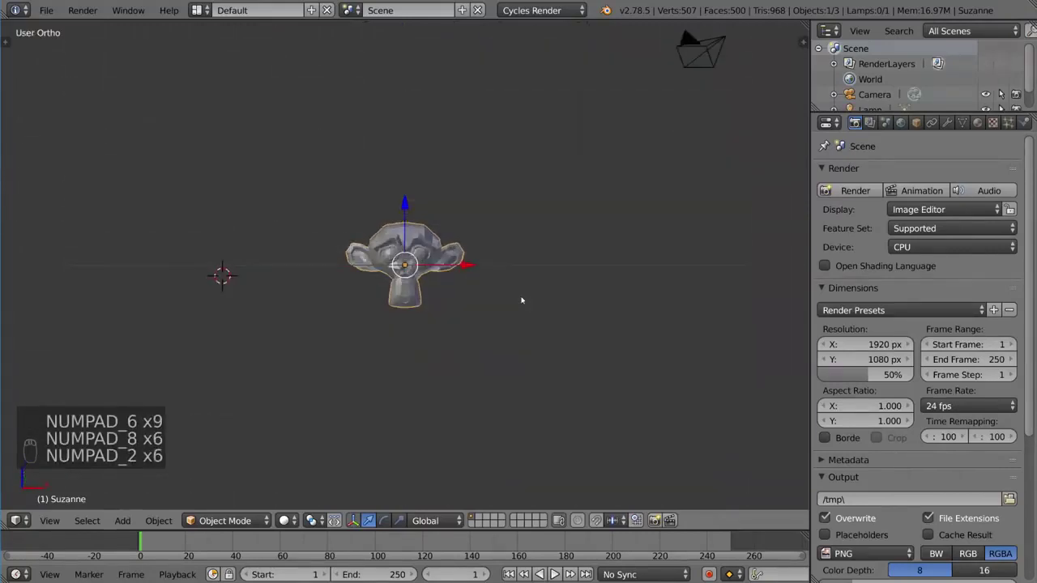
key(KP_4)
key(KP_4)
key(KP_4)
key(KP_4)
key(KP_4)
key(KP_4)
key(KP_8)
key(KP_8)
key(KP_8)
key(KP_8)
key(KP_8)
key(KP_8)
key(KP_8)
key(KP_8)
key(KP_8)
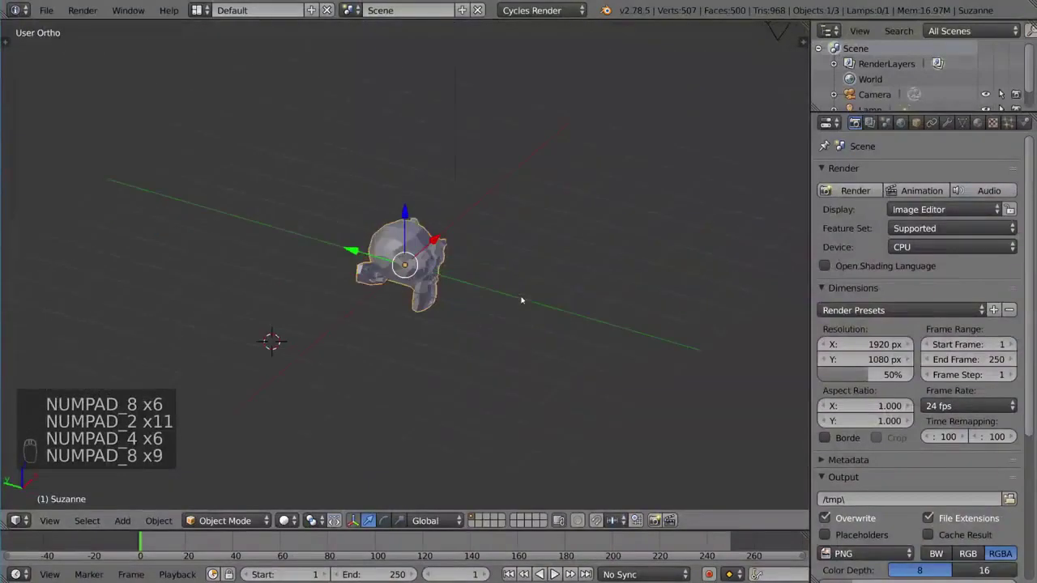
key(KP_6)
key(KP_6)
key(KP_6)
key(KP_6)
key(KP_6)
key(KP_6)
key(KP_6)
key(KP_6)
key(KP_6)
key(KP_6)
key(KP_6)
key(KP_6)
key(KP_6)
key(KP_6)
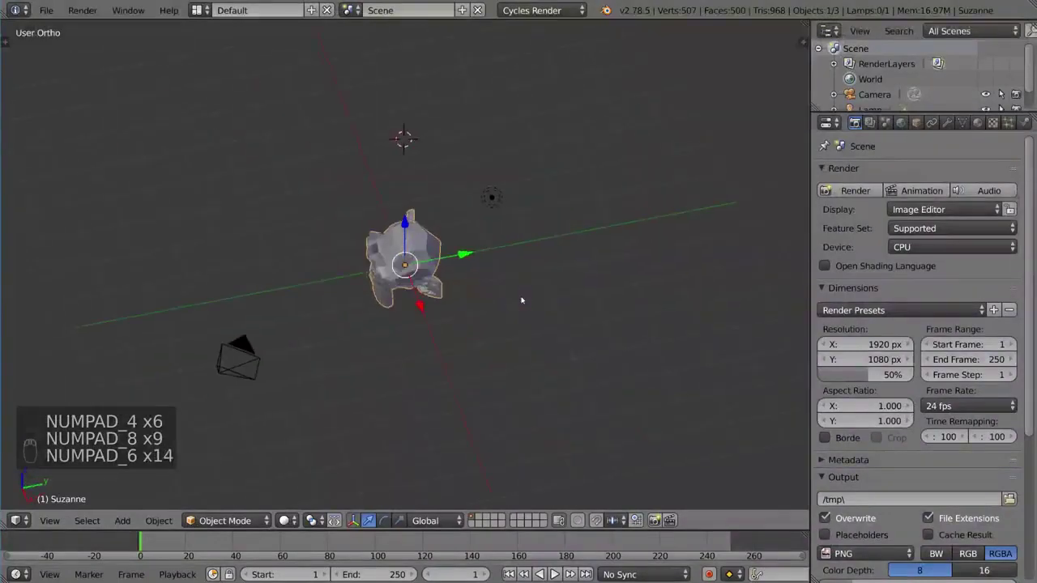
key(KP_2)
key(KP_2)
key(KP_2)
key(KP_2)
key(KP_2)
key(KP_2)
key(KP_4)
key(KP_4)
key(KP_4)
key(KP_4)
key(KP_4)
key(KP_4)
key(KP_4)
key(KP_4)
key(KP_4)
key(KP_4)
key(KP_4)
key(KP_4)
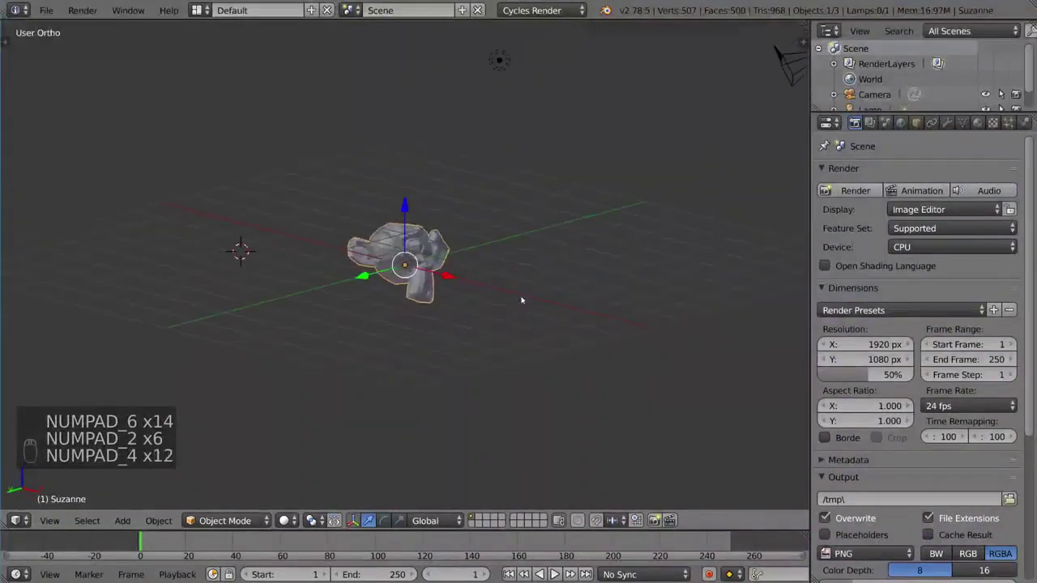
key(KP_8)
key(KP_8)
key(KP_8)
key(KP_8)
key(KP_8)
key(KP_8)
key(KP_6)
key(KP_6)
key(KP_6)
key(KP_6)
key(KP_6)
key(KP_6)
key(KP_6)
key(KP_6)
key(KP_6)
key(KP_6)
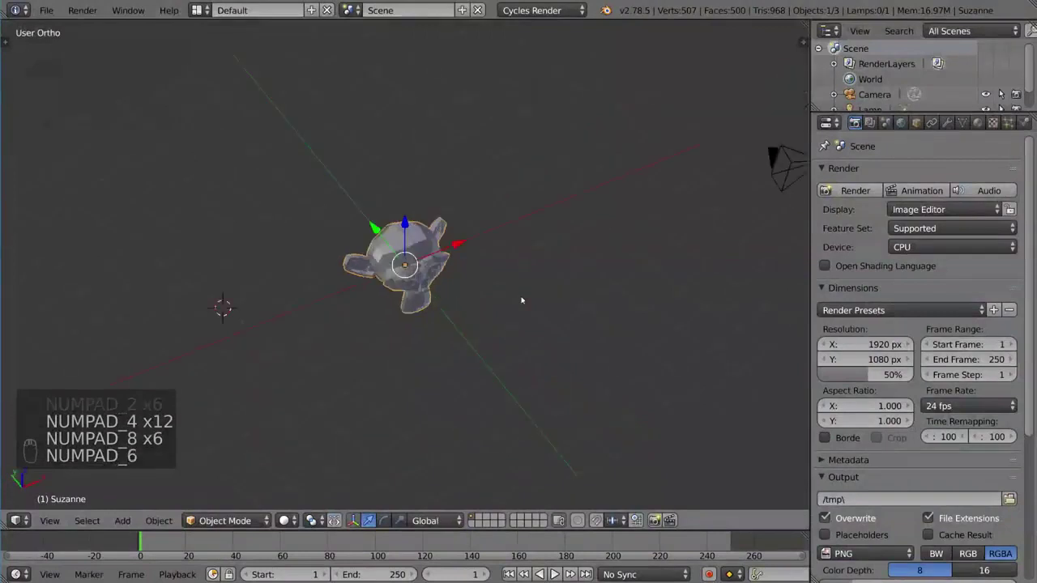
Step: Return to perspective and keep stepping the view until Suzanne shows a different side
key(KP_5)
key(KP_2)
key(KP_2)
key(KP_2)
key(KP_2)
key(KP_2)
key(KP_2)
key(KP_2)
key(KP_2)
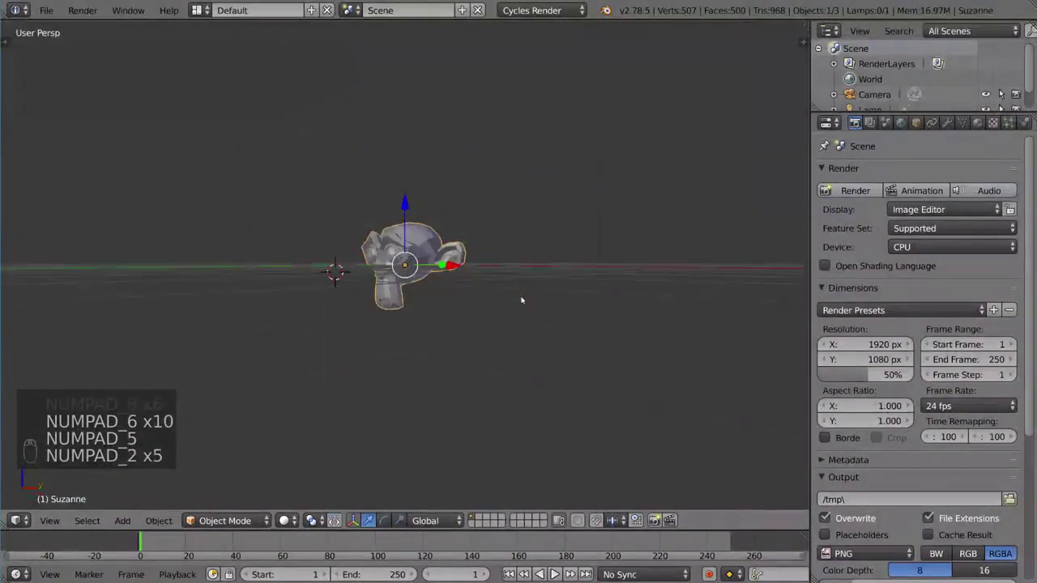
key(KP_4)
key(KP_4)
key(KP_4)
key(KP_4)
key(KP_4)
key(KP_4)
key(KP_4)
key(KP_4)
key(KP_8)
key(KP_8)
key(KP_8)
key(KP_8)
key(KP_8)
key(KP_4)
key(KP_4)
key(KP_4)
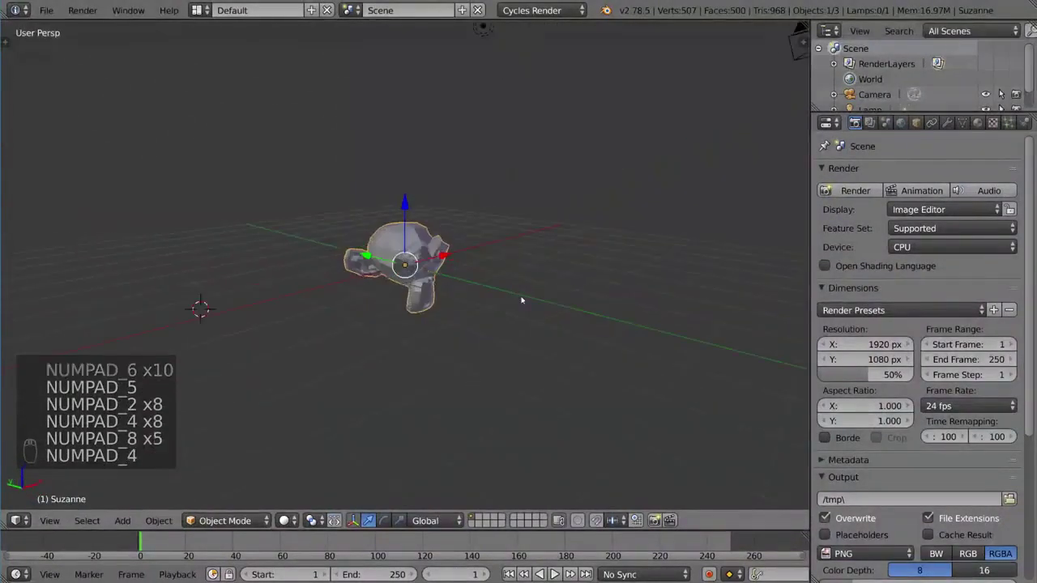
key(KP_6)
key(KP_6)
key(KP_6)
key(KP_6)
key(KP_4)
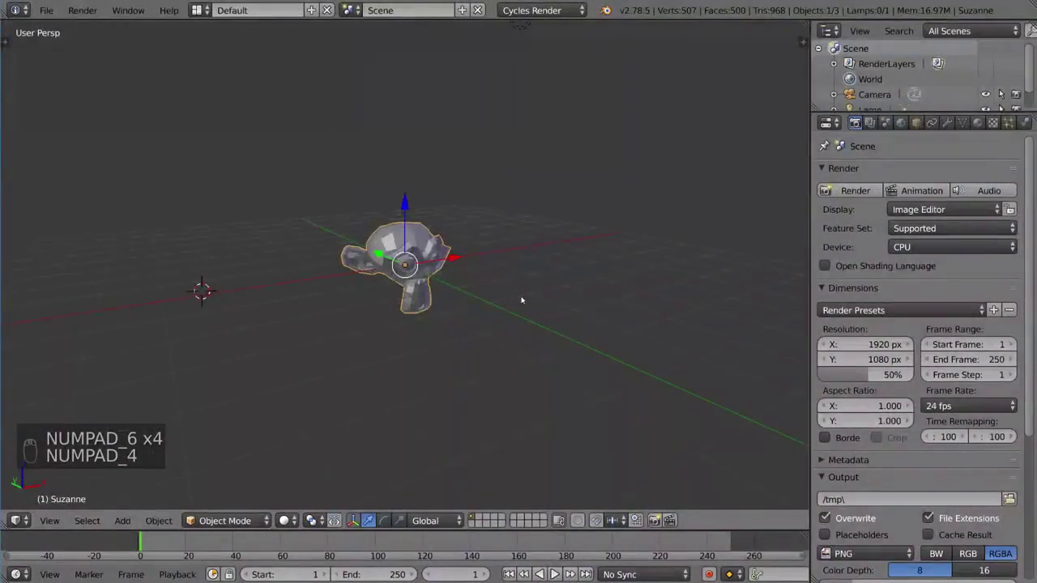
Step: Toggle between the scene camera view and free view, then orbit slightly around Suzanne
key(KP_0)
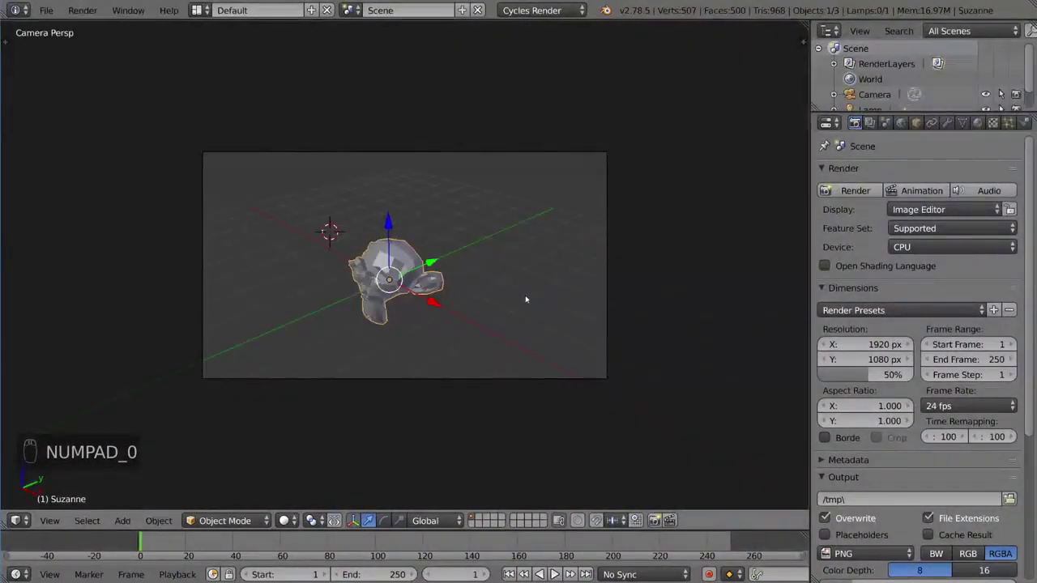
key(KP_0)
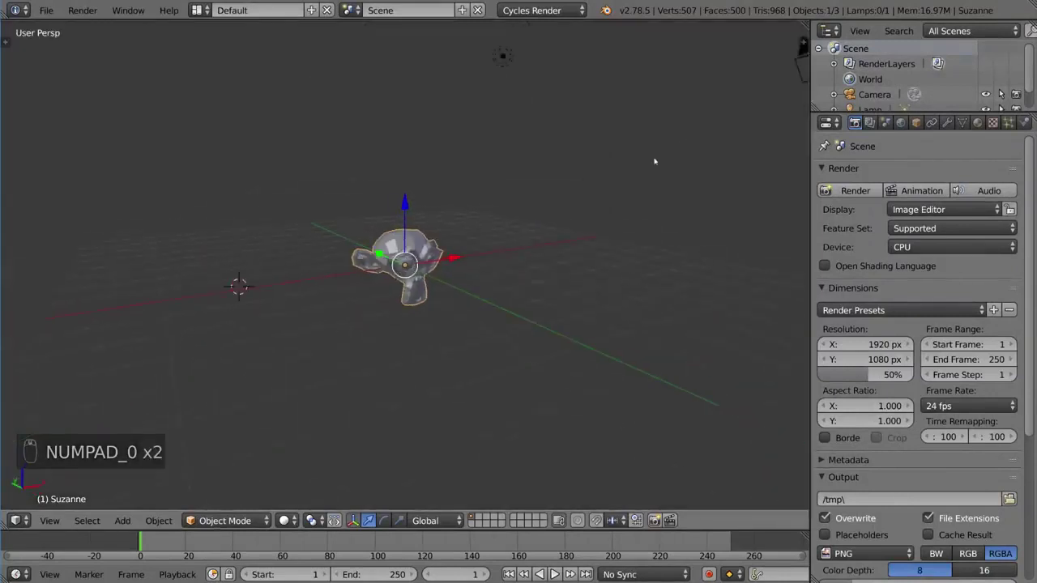
key(KP_0)
key(KP_0)
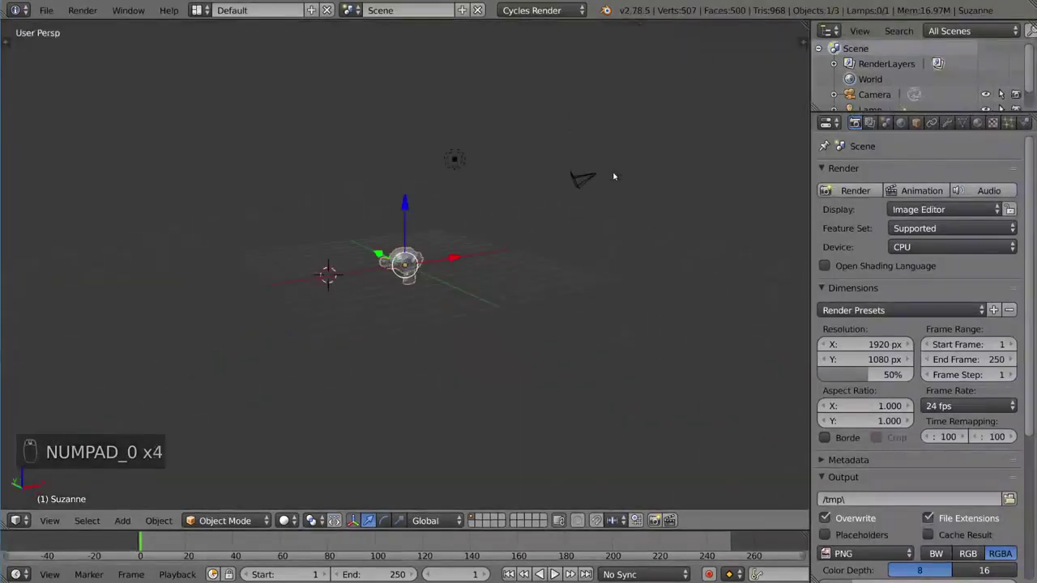
key(KP_0)
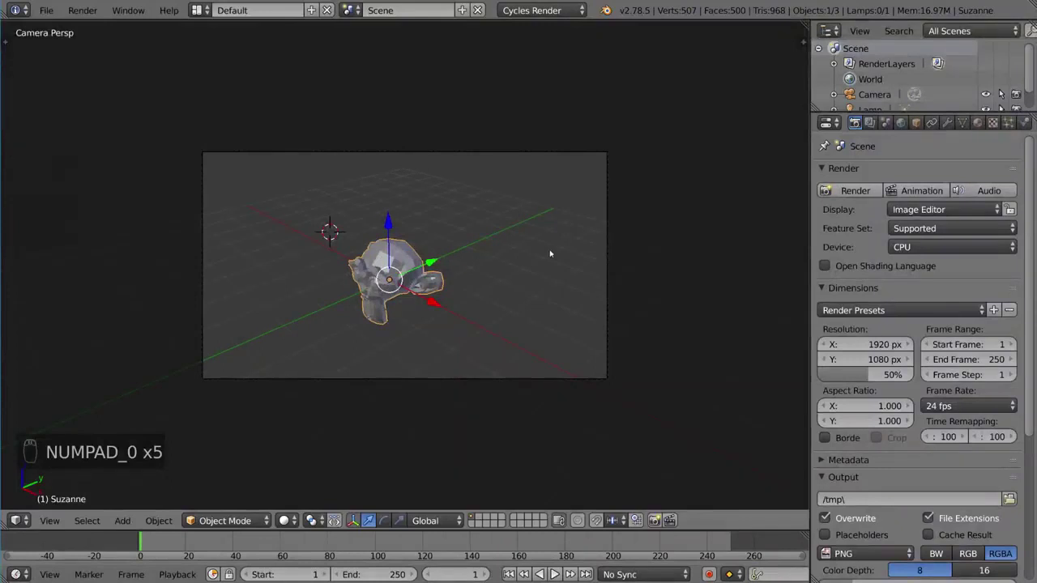
mouse_move(517, 259)
middle_down()
mouse_move(474, 270)
mouse_move(502, 209)
mouse_move(565, 264)
mouse_move(511, 252)
mouse_move(519, 257)
middle_up()
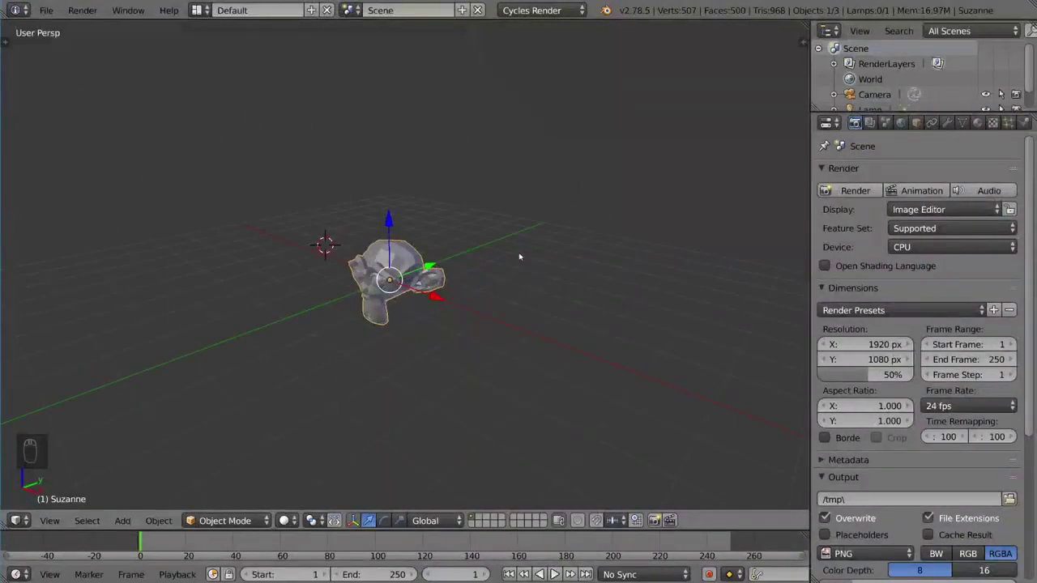
Step: Look through the camera again, return to free view, and open the Tool Shelf and Properties panel
key(KP_0)
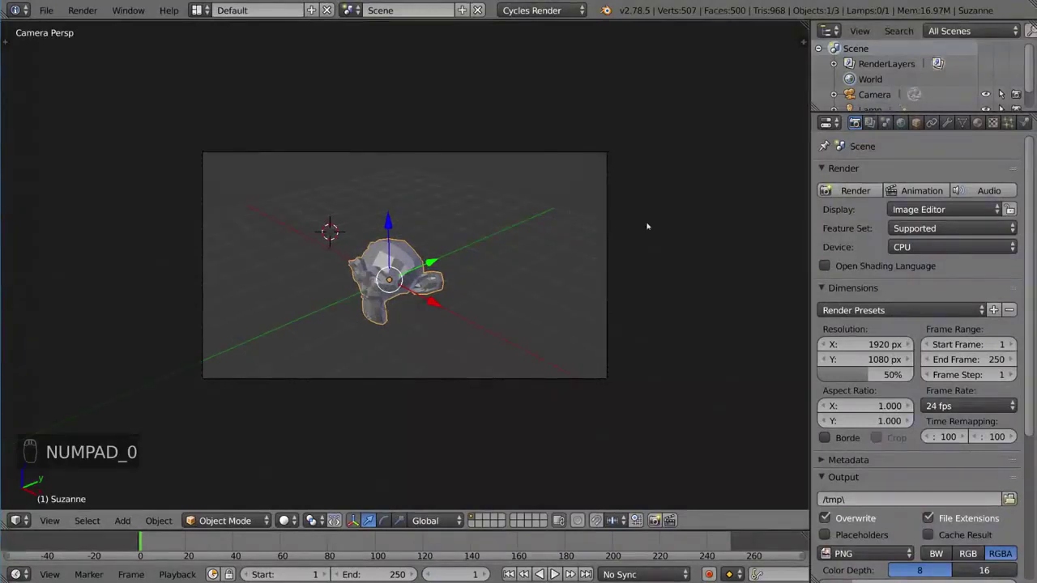
key(KP_0)
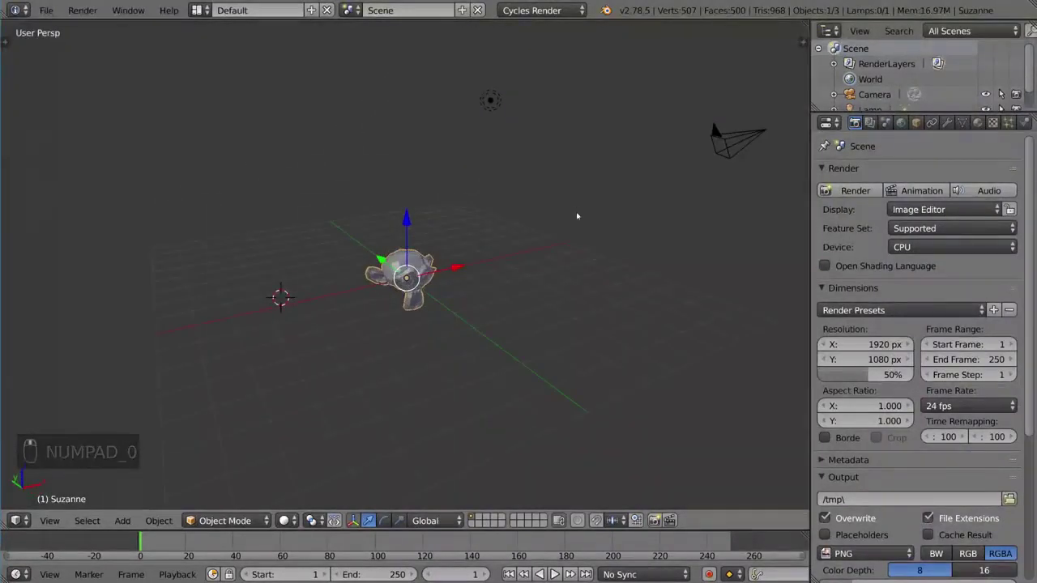
key(t)
key(n)
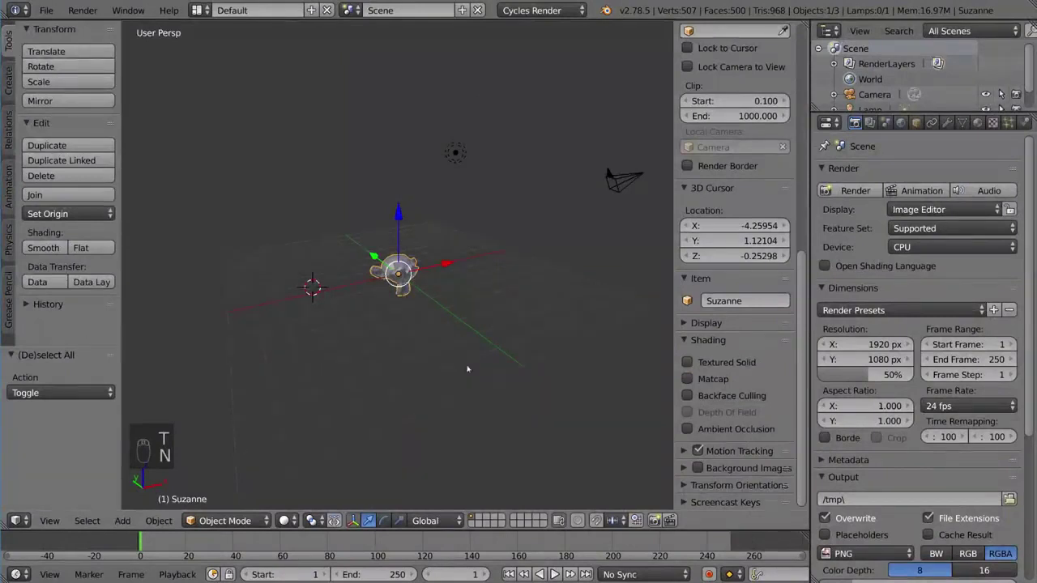
Step: Toggle the Tool Shelf and Properties panel off and on, scrolling up to Suzanne's Transform values
key(t)
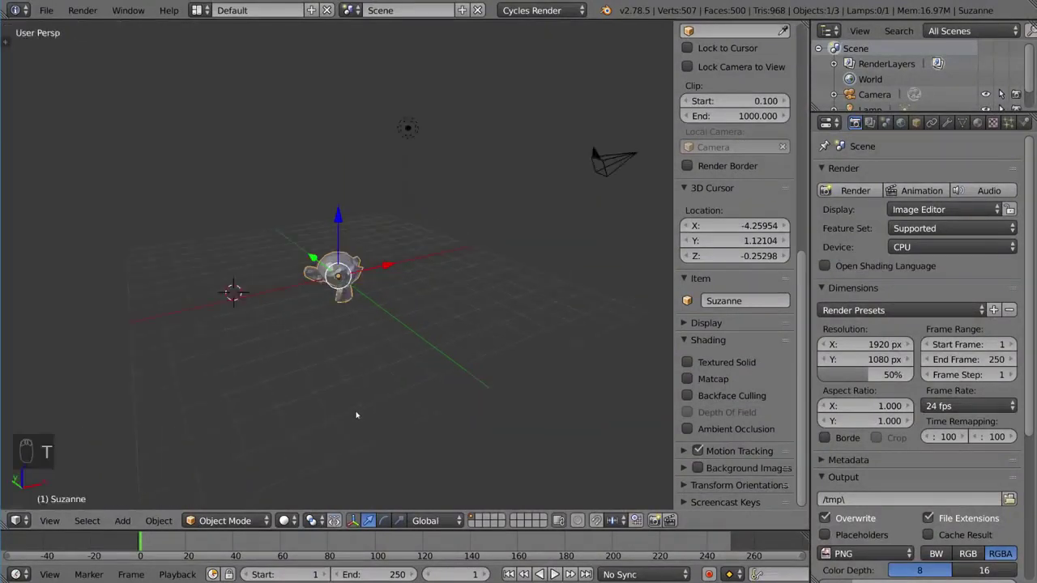
key(t)
key(n)
key(n)
key(n)
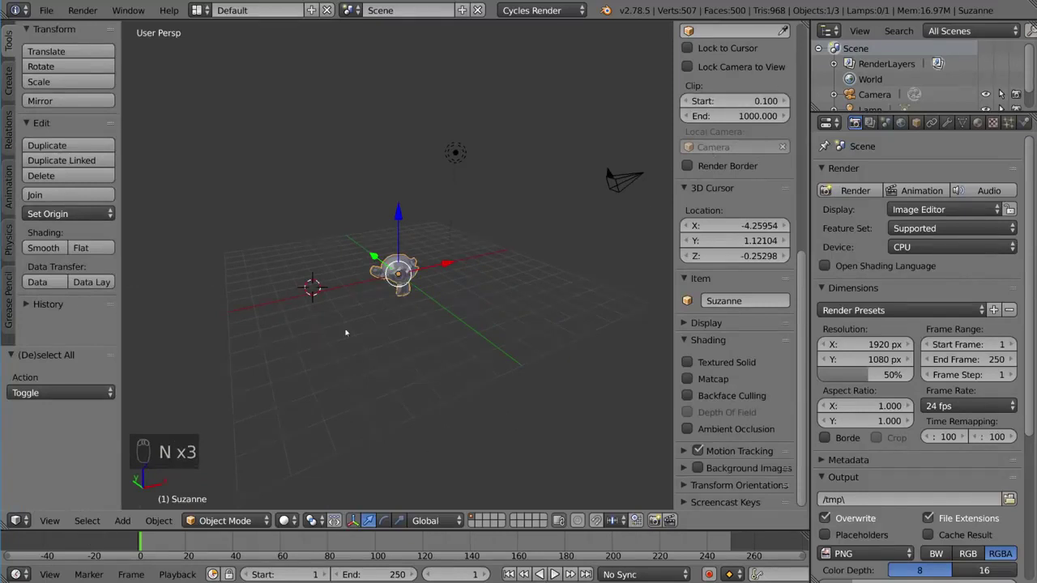
key(t)
key(t)
key(t)
key(n)
key(n)
key(n)
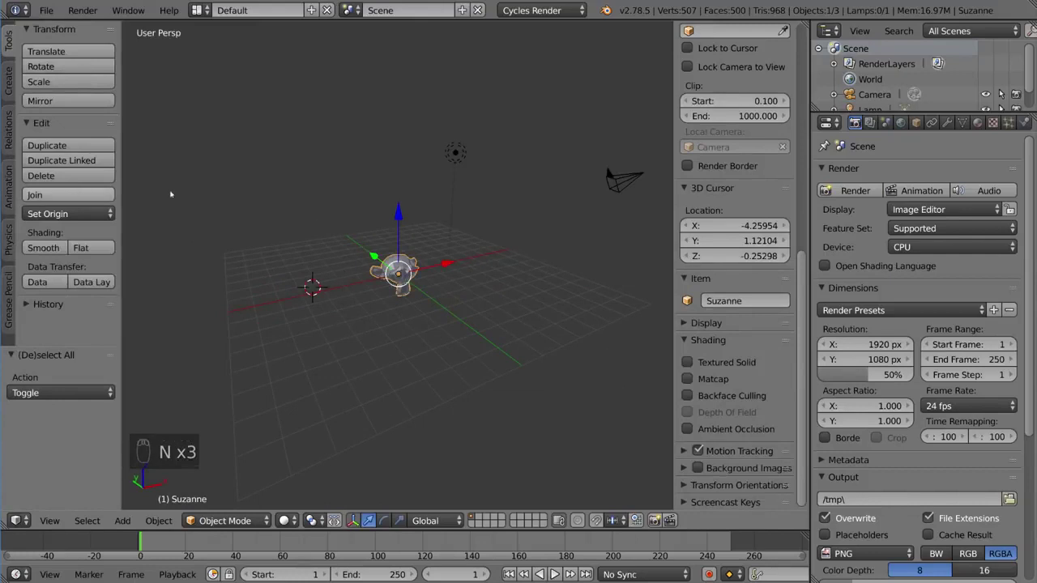
scroll(729, 203, up, 8)
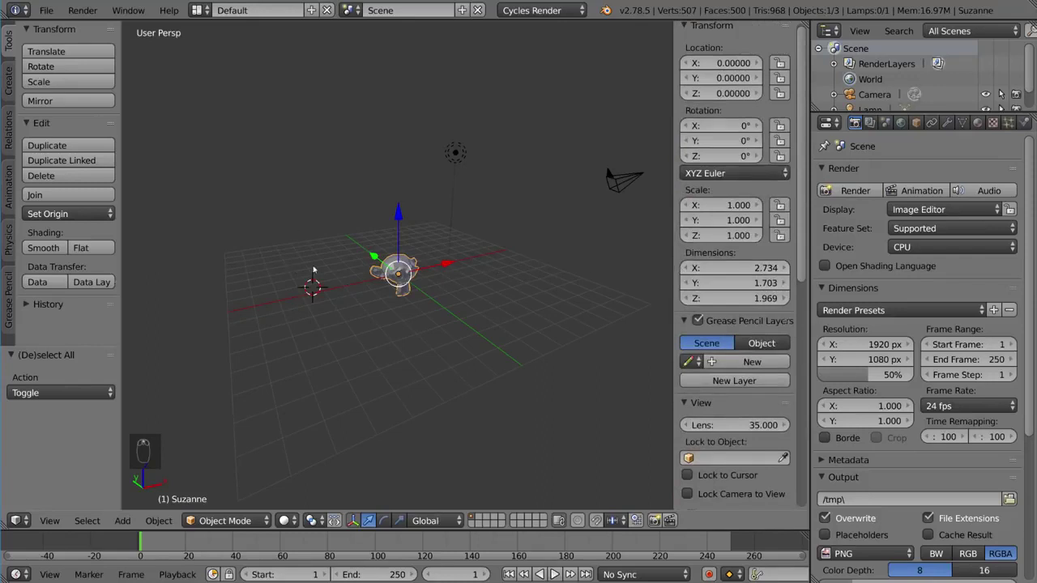
key(t)
key(t)
key(t)
key(n)
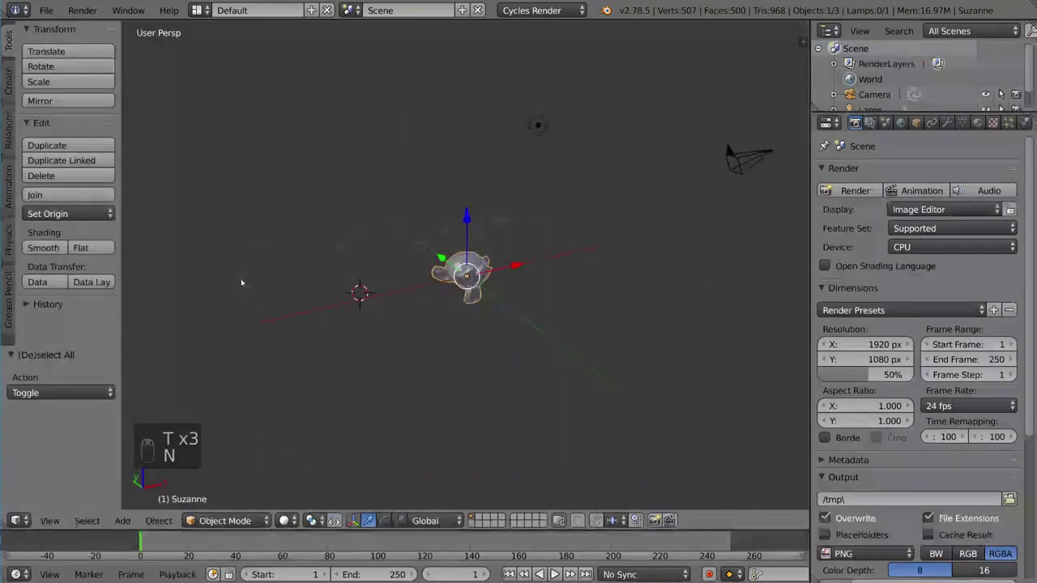
key(n)
key(n)
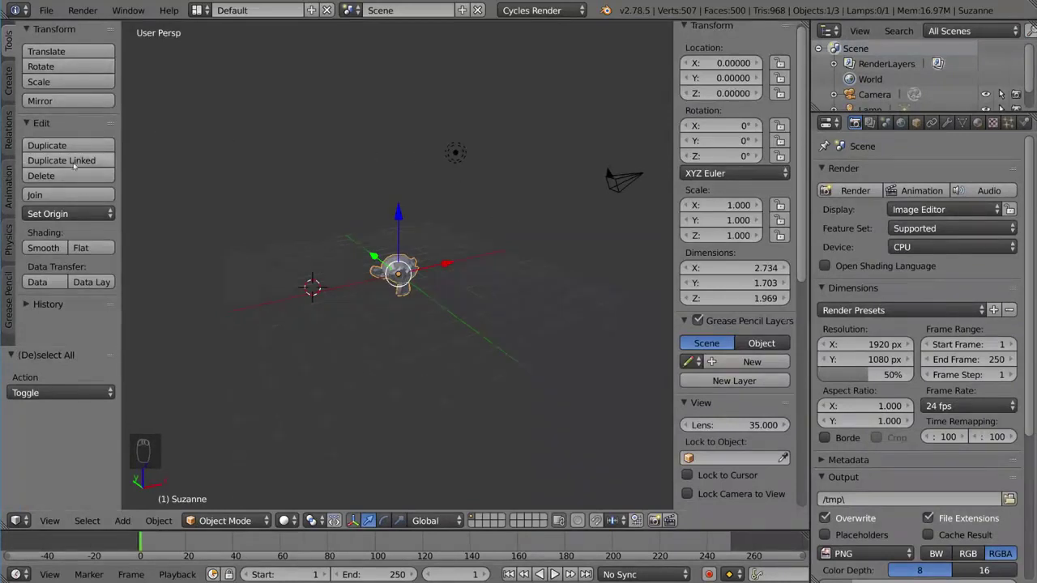
Step: Browse the Create, Relations, Animation, Physics and Grease Pencil tool shelf tabs
click(9, 85)
click(9, 130)
click(9, 186)
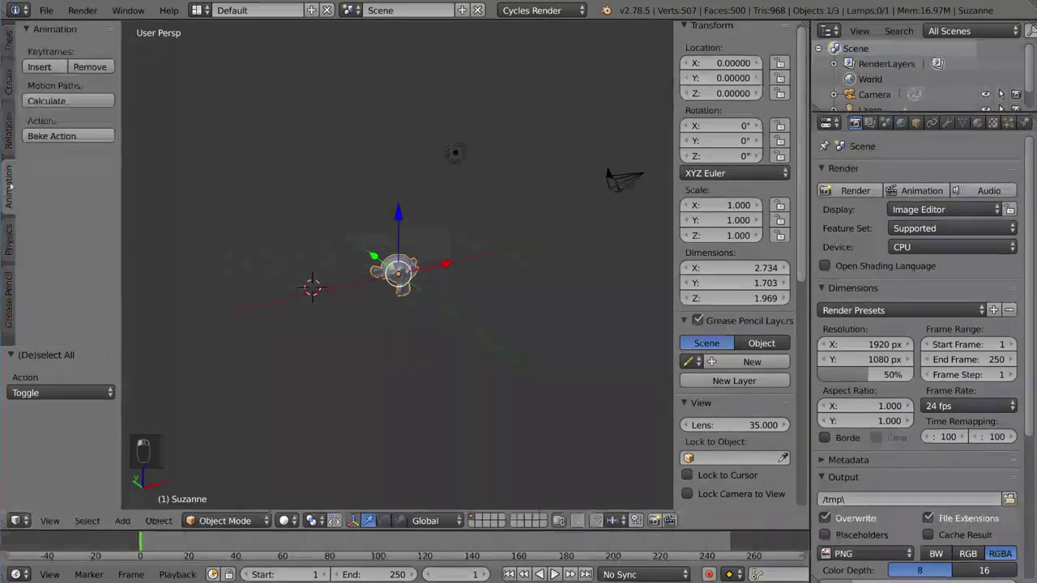
click(7, 247)
click(8, 289)
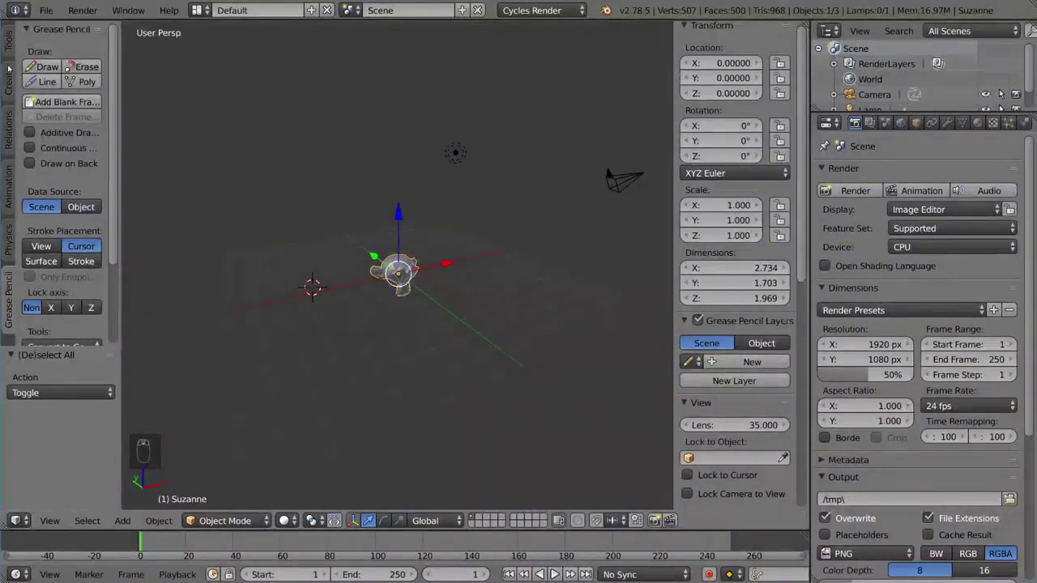
Step: Scroll through the Properties panel and Properties editor contents
ctrl+scroll(8, 67, down, 5)
ctrl+scroll(8, 68, up, 4)
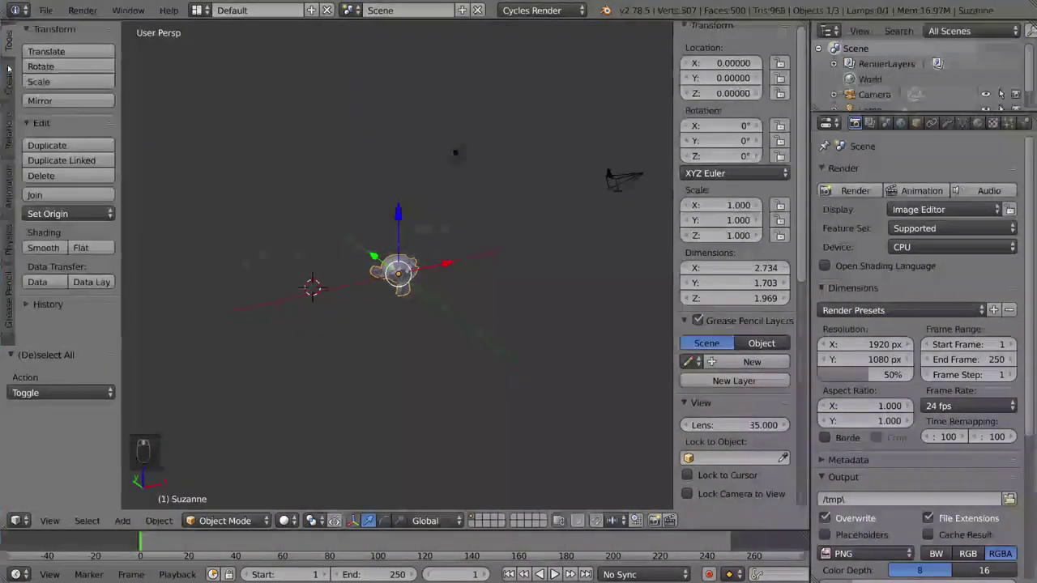
ctrl+scroll(9, 68, down, 1)
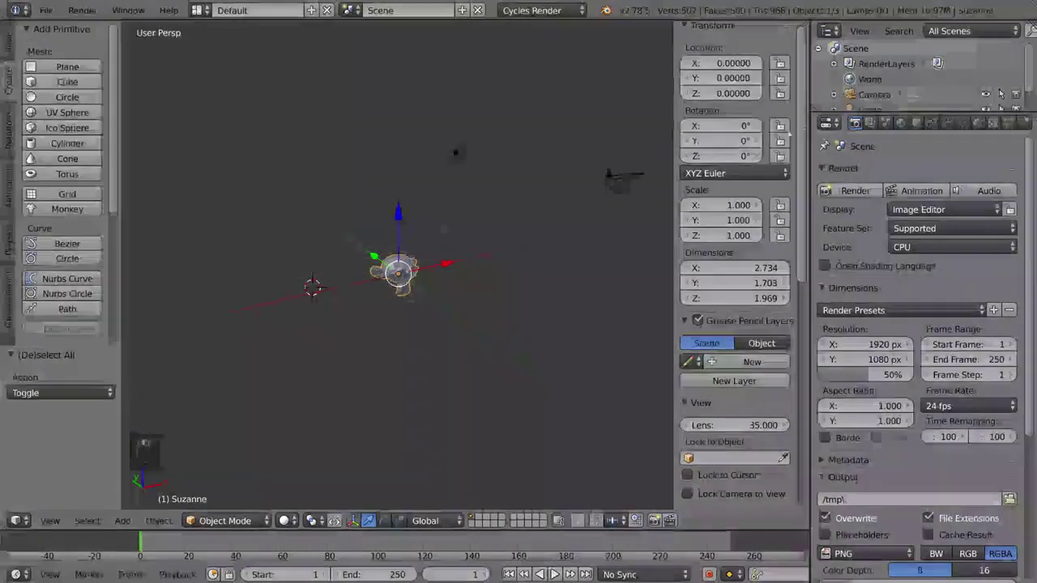
scroll(776, 154, down, 10)
scroll(776, 154, up, 10)
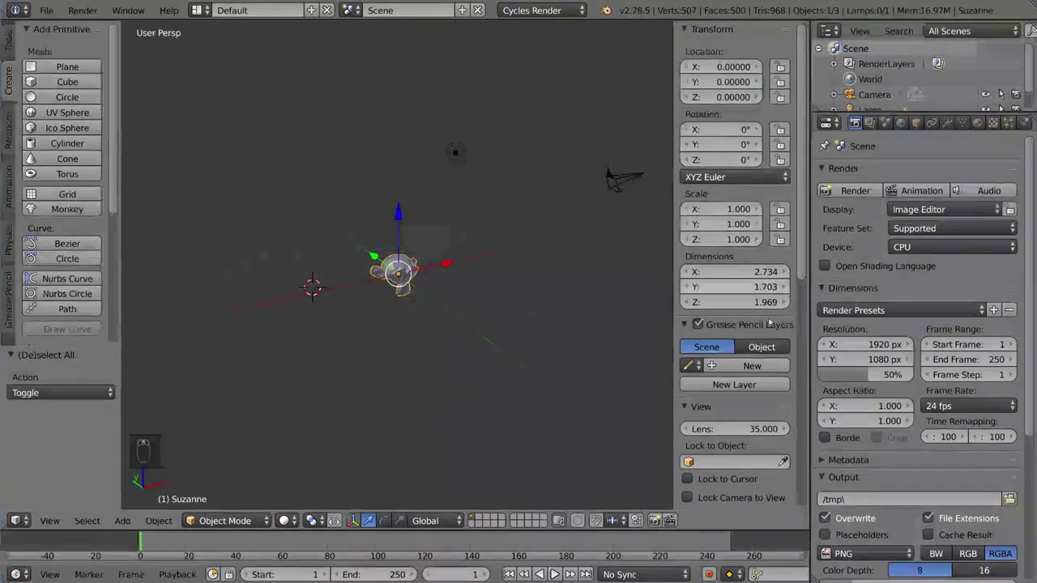
scroll(774, 286, down, 8)
scroll(761, 303, up, 4)
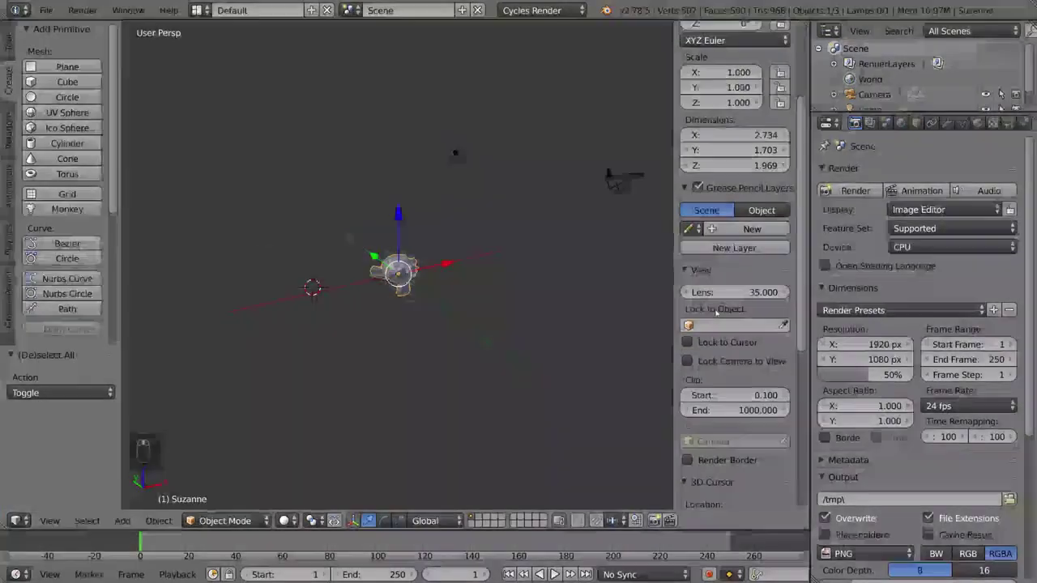
scroll(754, 324, down, 5)
scroll(734, 354, up, 6)
scroll(734, 354, down, 4)
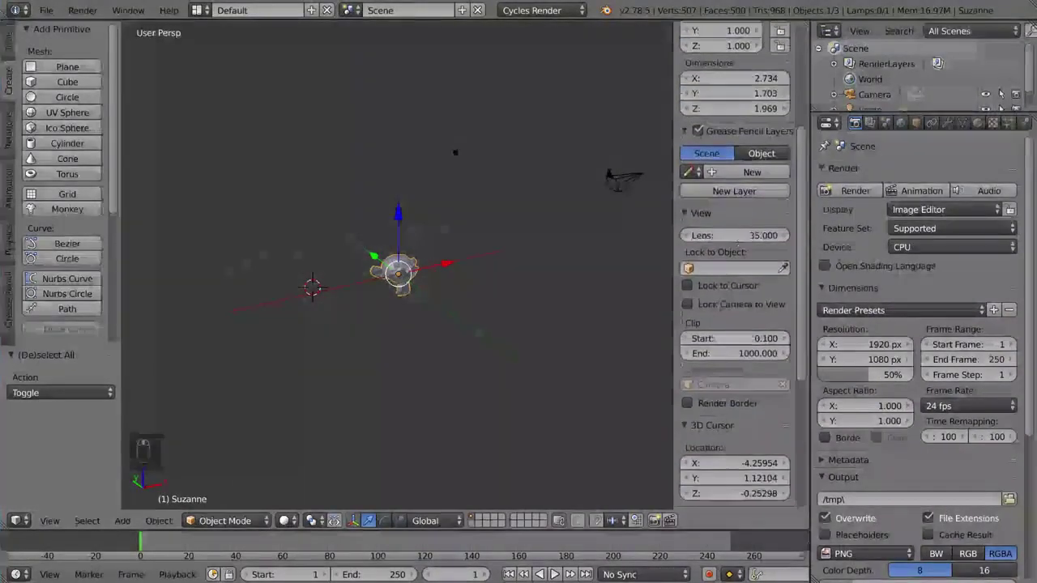
scroll(733, 243, down, 8)
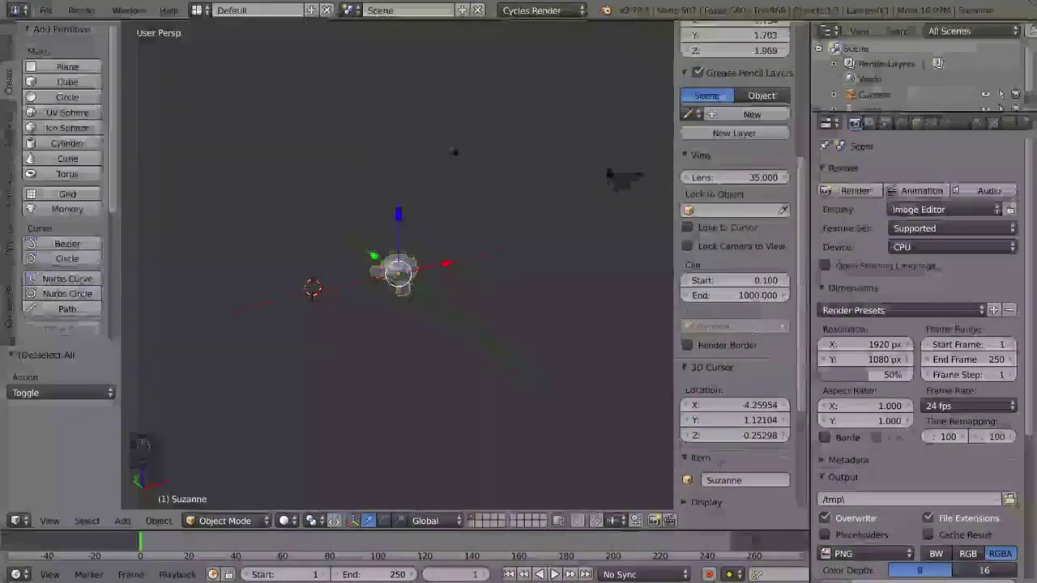
scroll(733, 243, up, 8)
scroll(928, 275, down, 5)
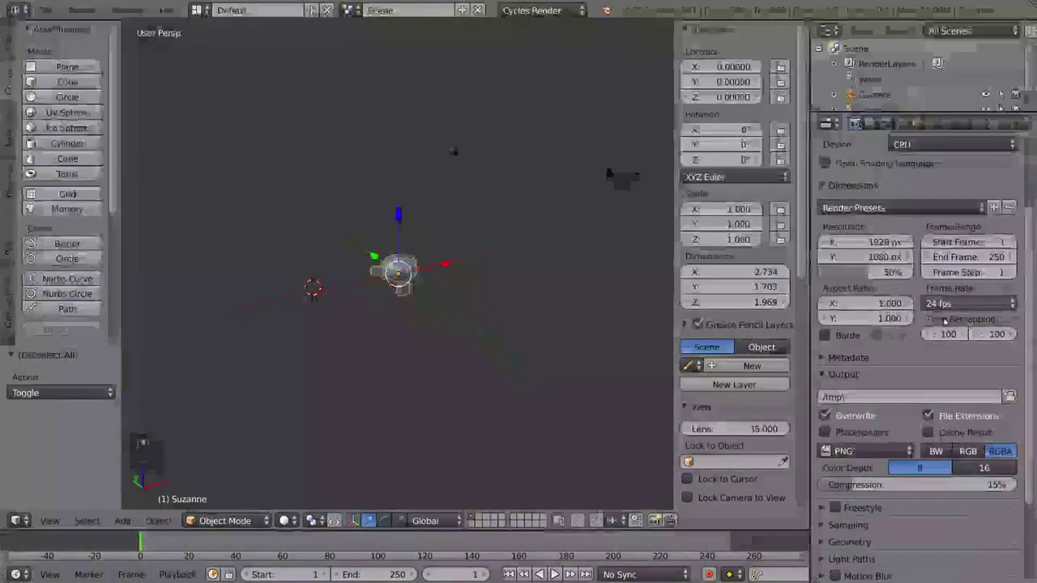
scroll(928, 275, up, 3)
scroll(928, 275, down, 1)
scroll(928, 267, down, 4)
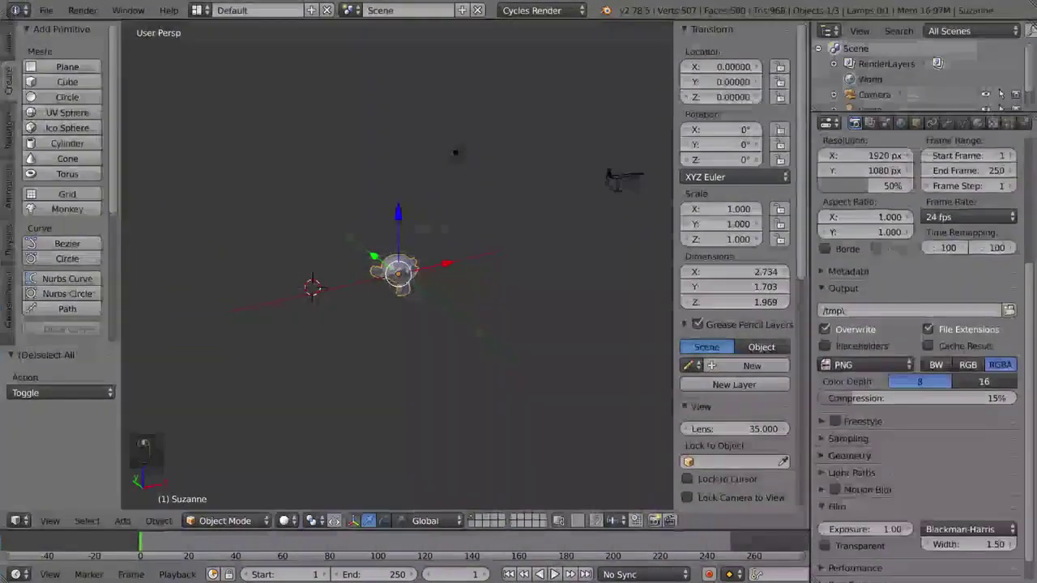
scroll(928, 267, up, 5)
scroll(928, 267, down, 4)
scroll(929, 243, up, 4)
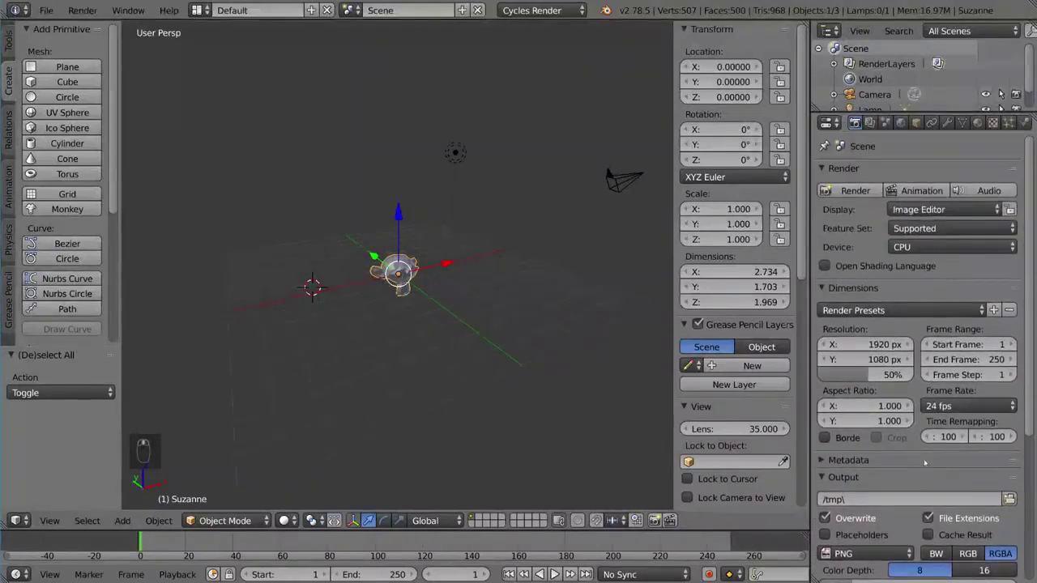
Step: Click through Properties editor tabs including Render Layers, ending back on Render settings
click(900, 123)
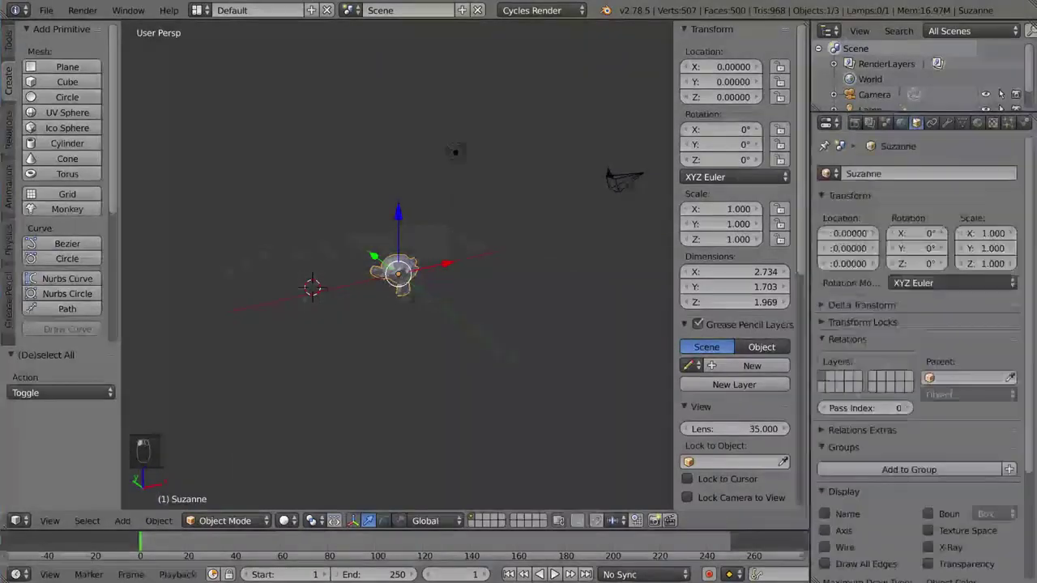
click(886, 123)
click(870, 123)
click(854, 123)
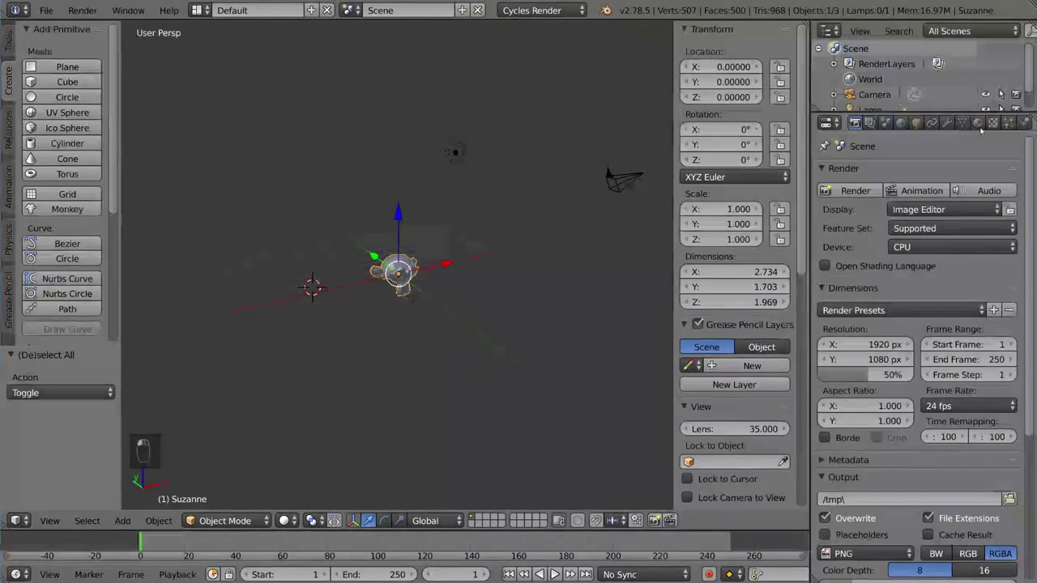